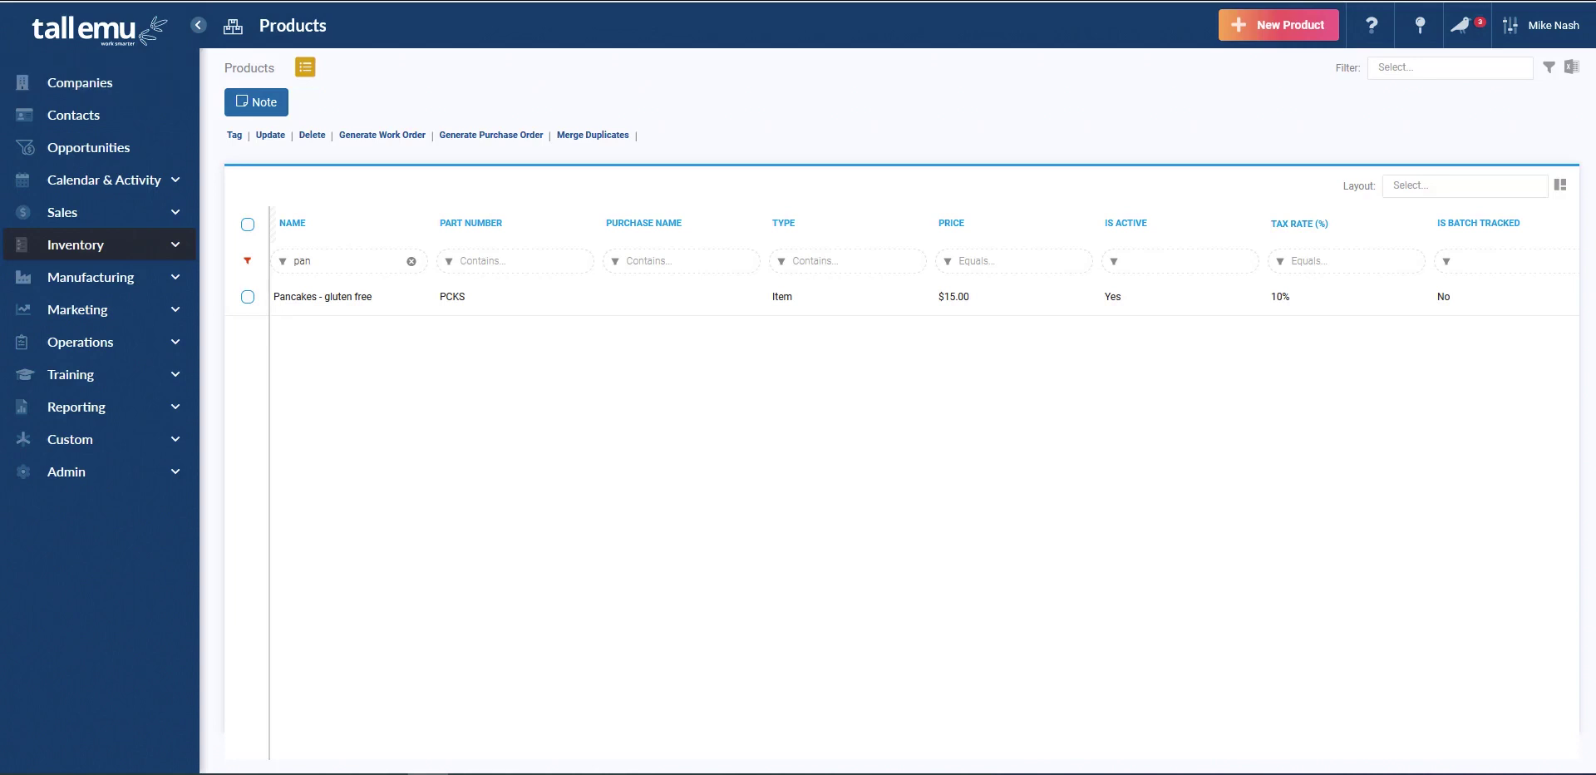
- Open the Pancakes - gluten free product and view its Insta-Buy link options and QR code
{"action": "left_click", "coordinate": [340, 304]}
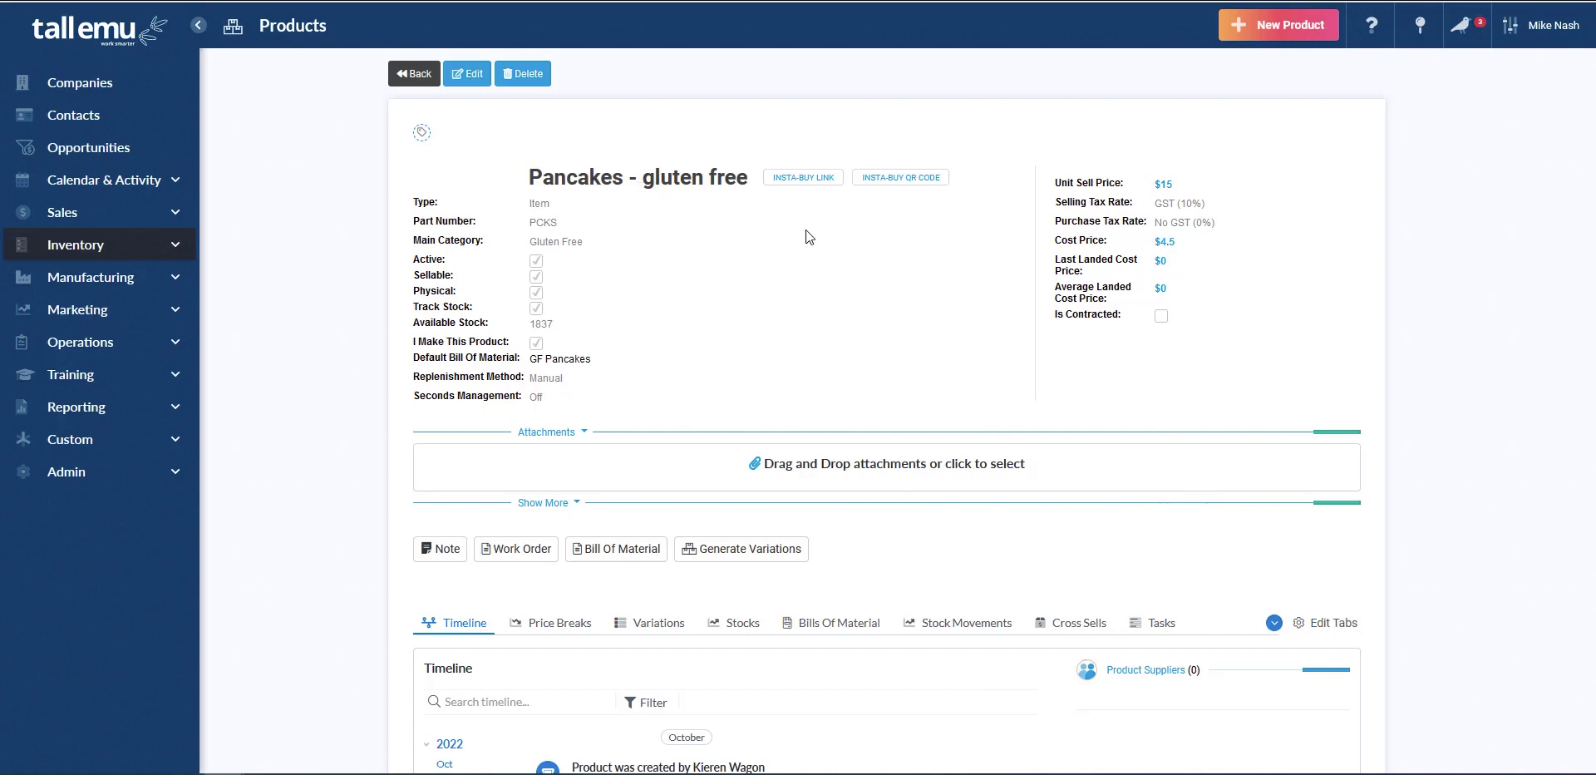
{"action": "left_click", "coordinate": [821, 178]}
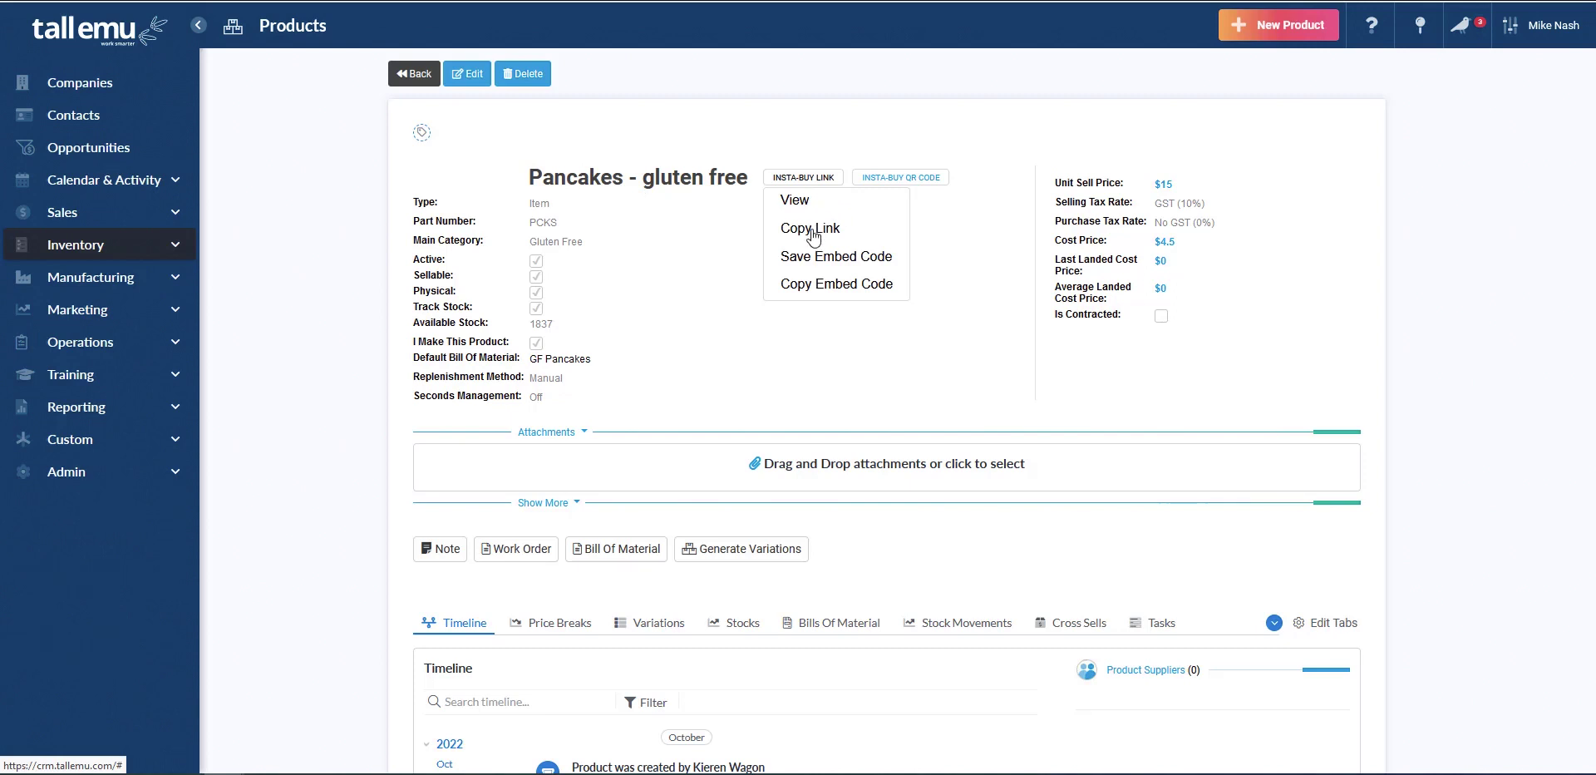
{"action": "left_click", "coordinate": [981, 193]}
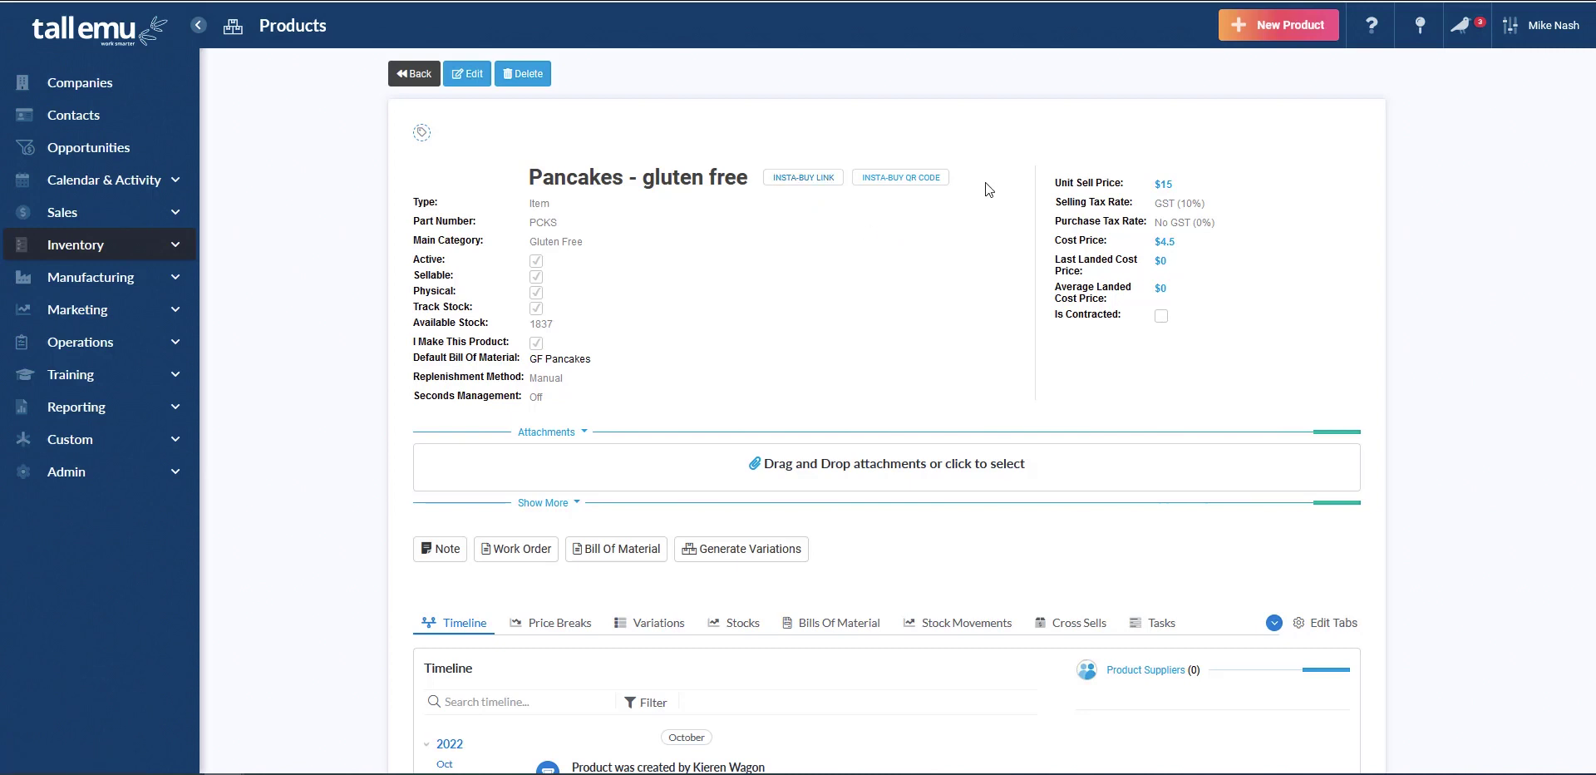
{"action": "left_click", "coordinate": [927, 177]}
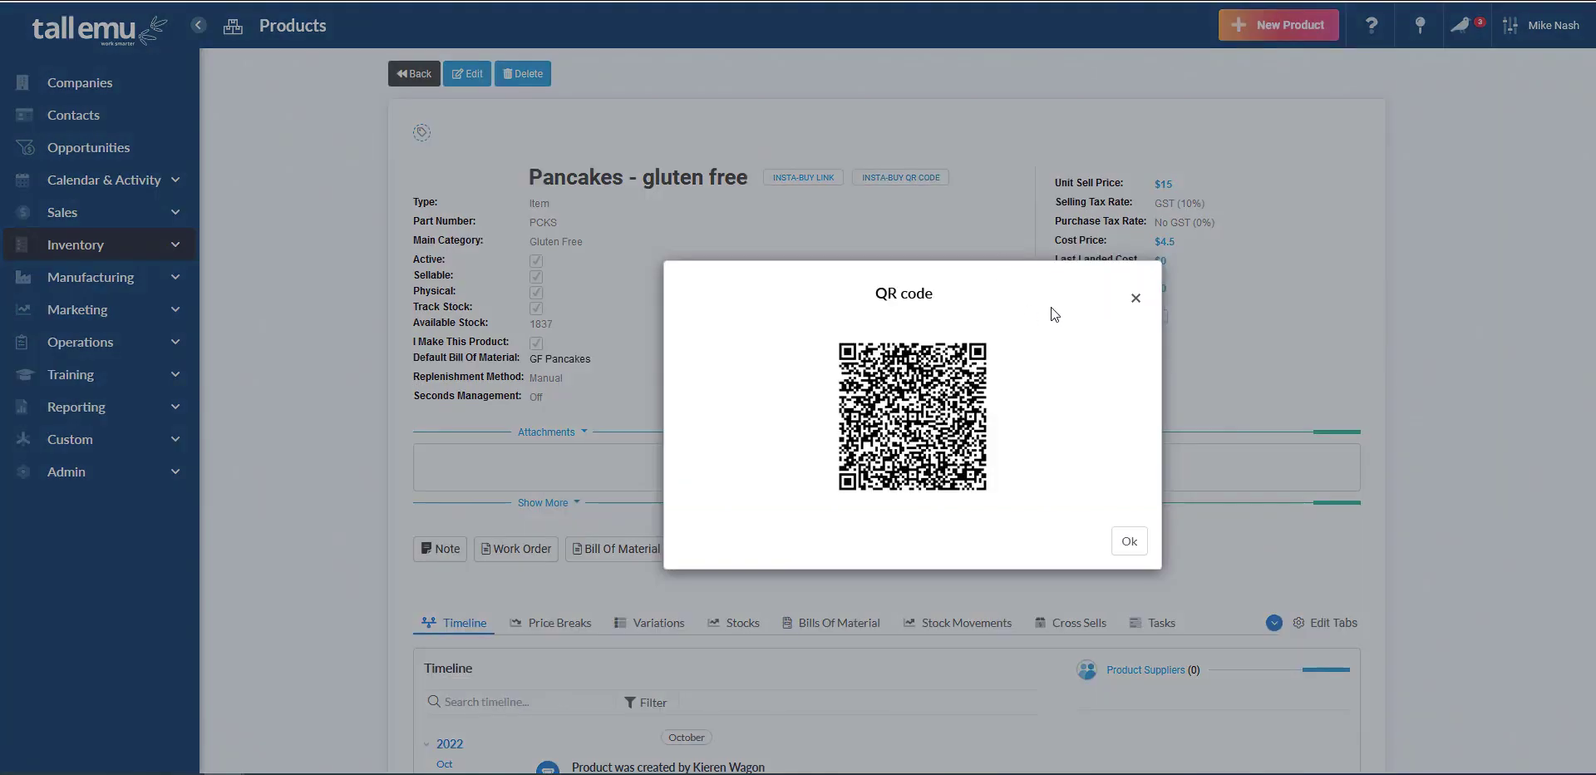
{"action": "left_click", "coordinate": [1135, 298]}
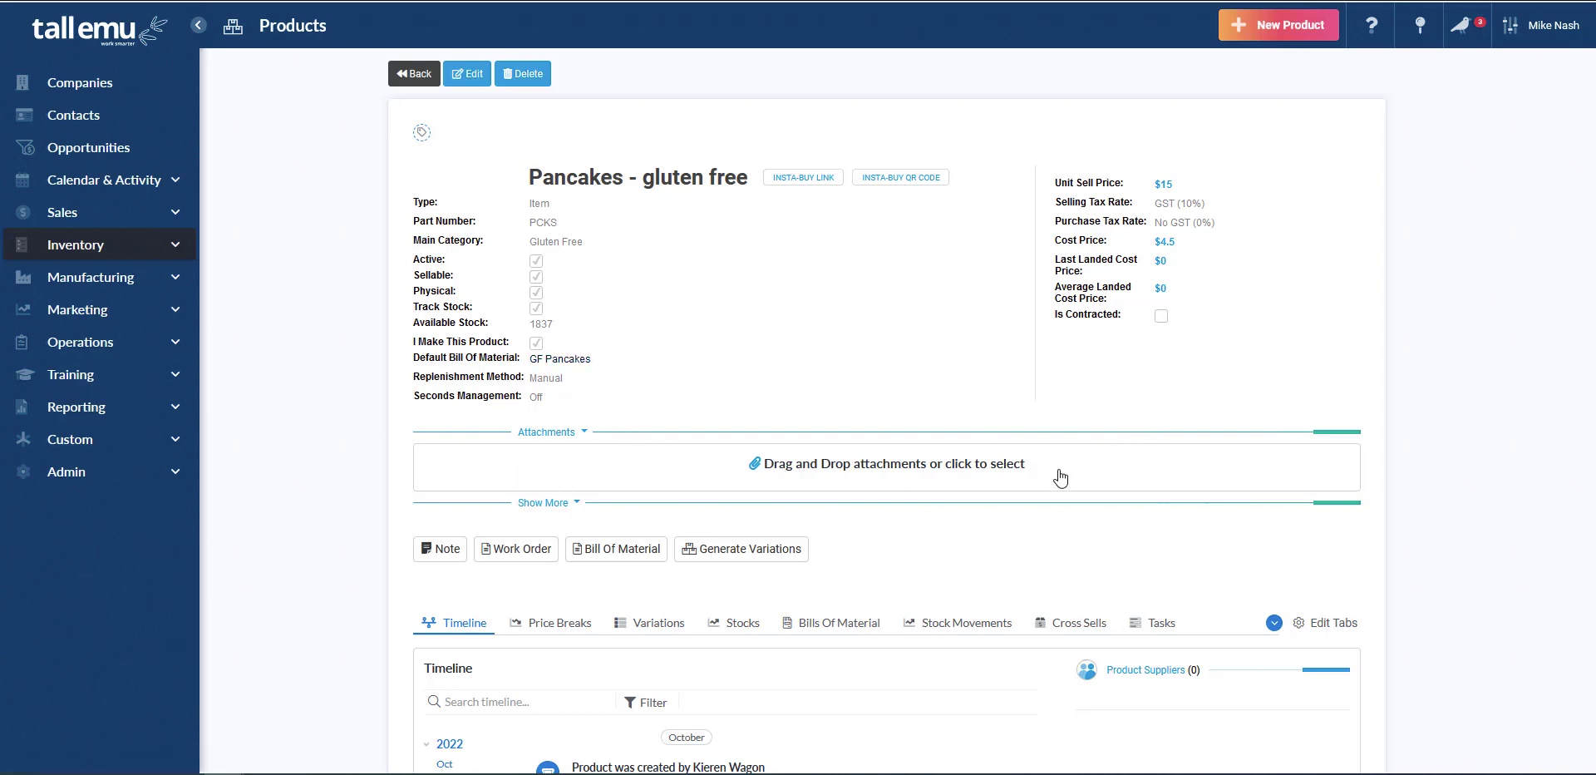
- Review the Pancakes - gluten free product's editable fields and return to its record without making changes
{"action": "left_click", "coordinate": [469, 77]}
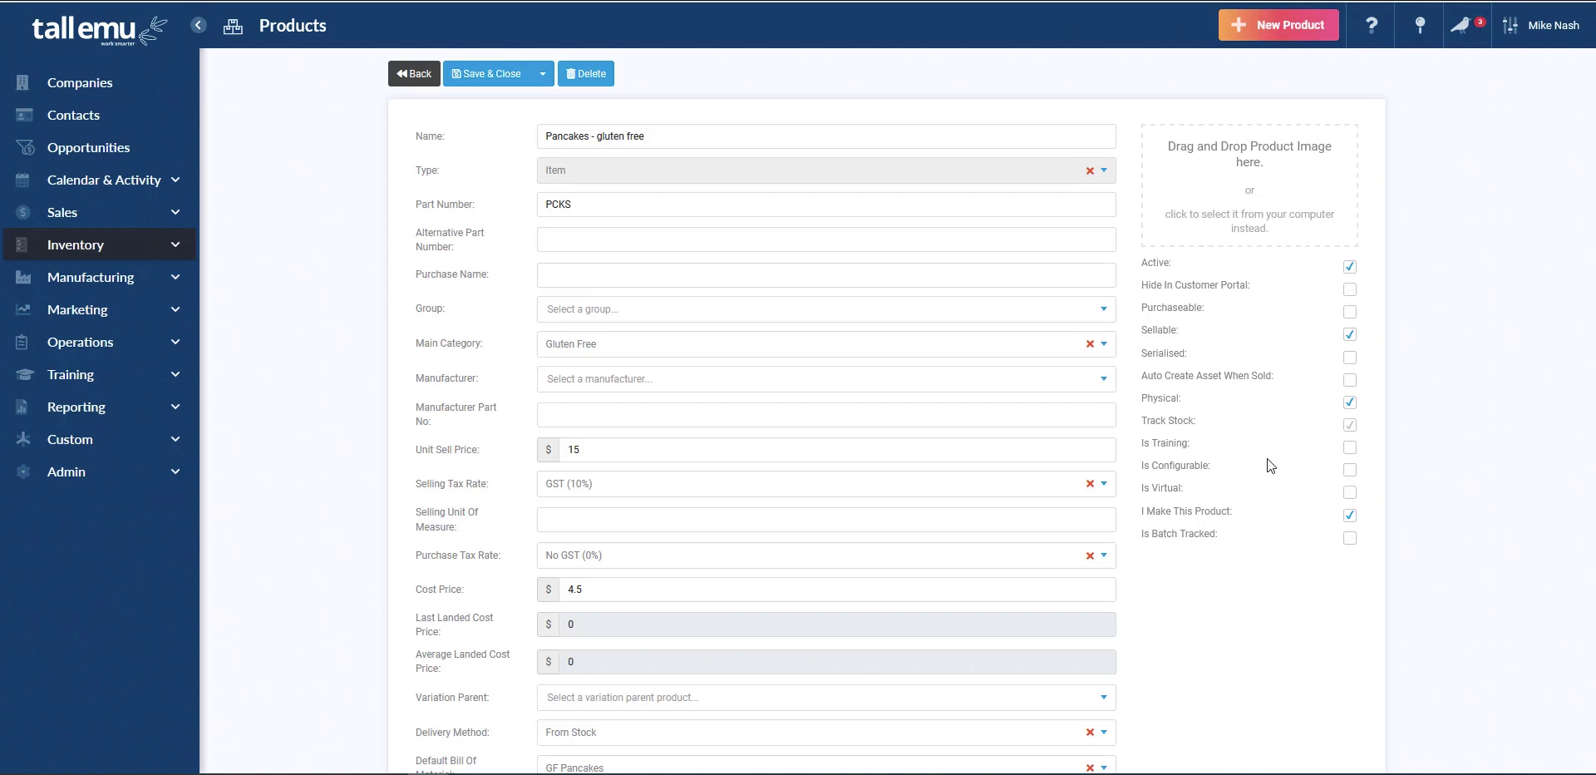
{"action": "scroll", "coordinate": [1270, 466], "scroll_direction": "down", "scroll_amount": 2}
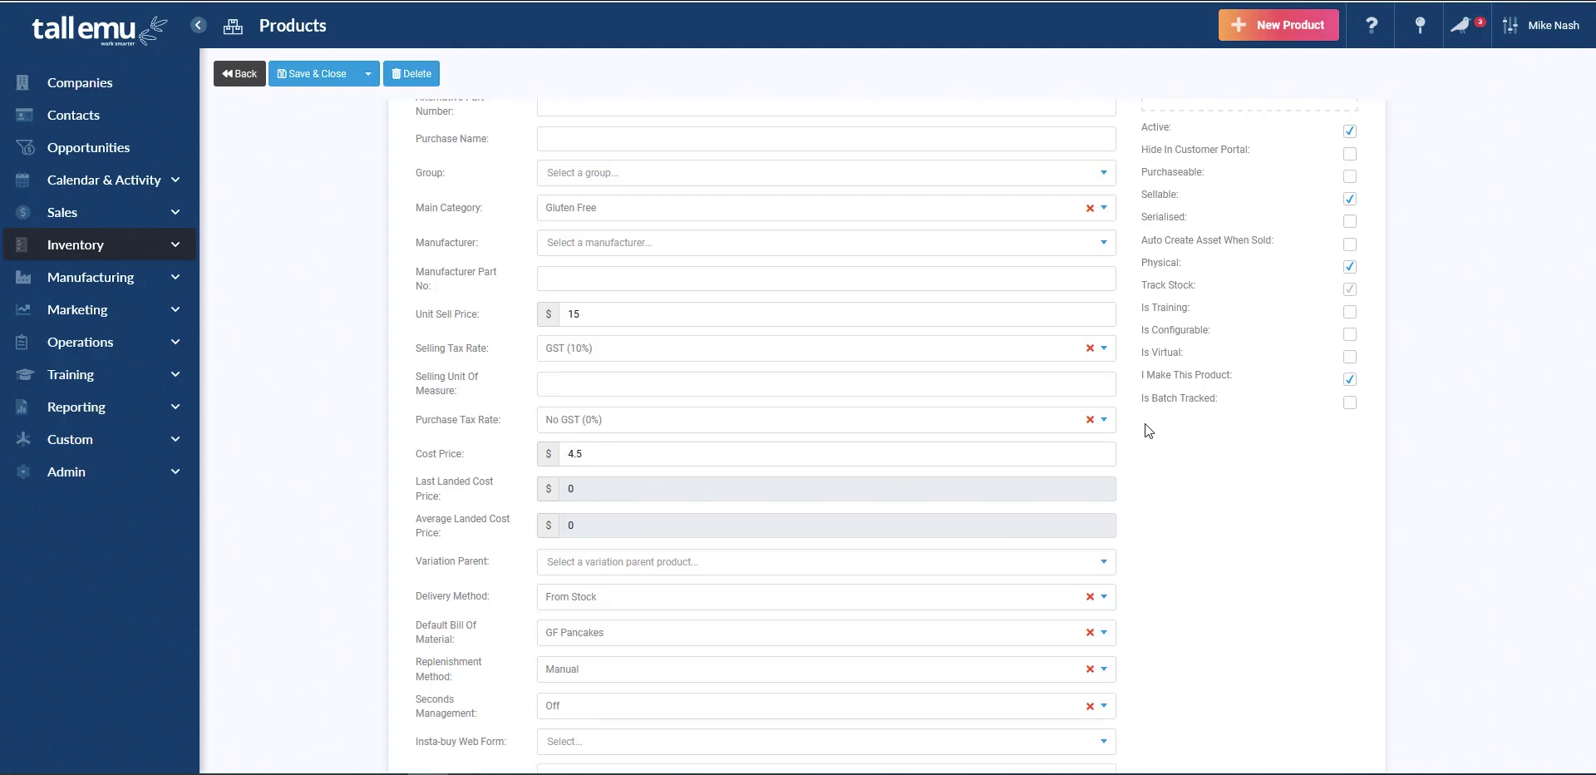
{"action": "left_click", "coordinate": [239, 77]}
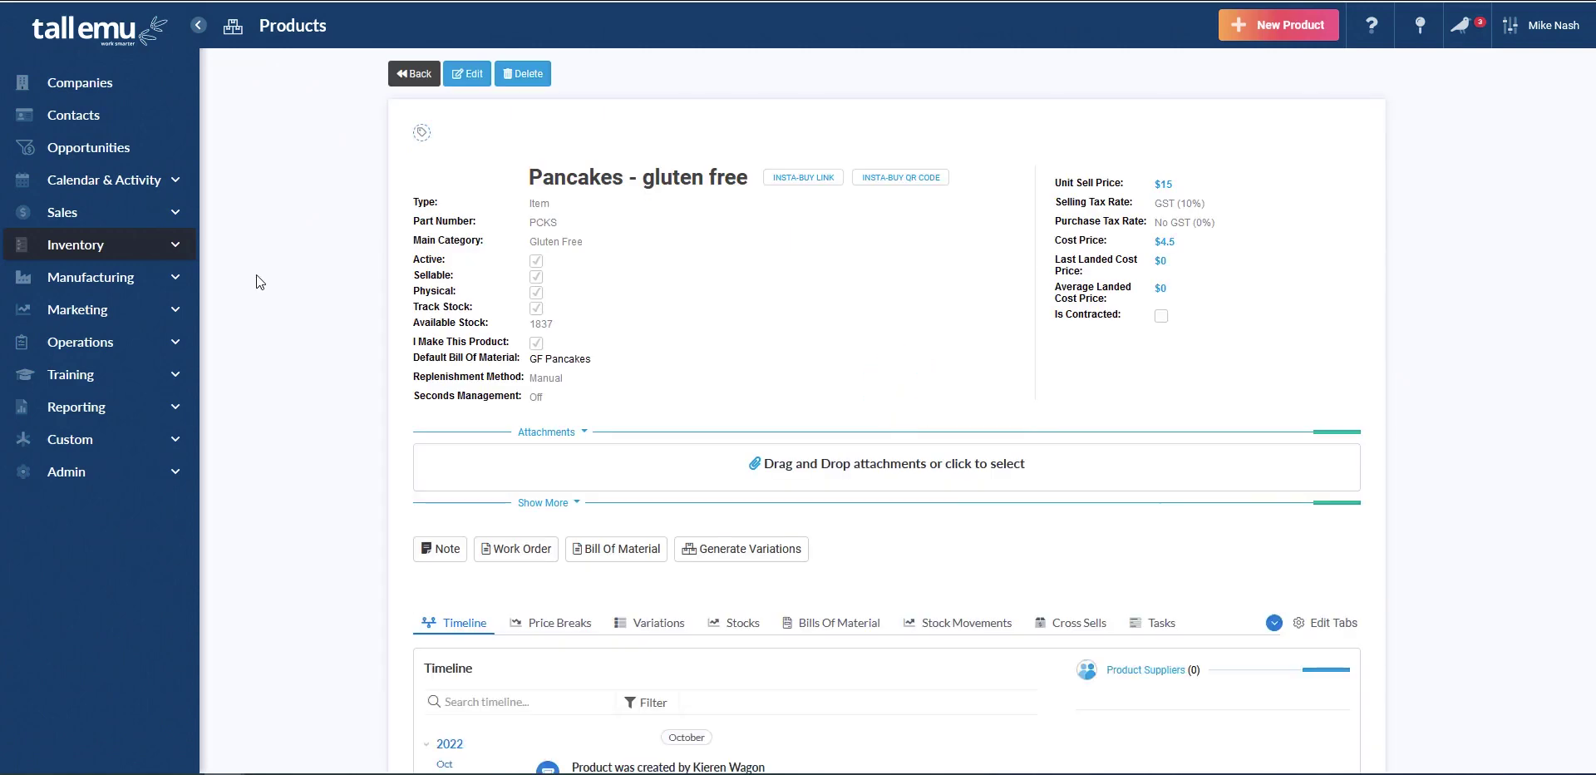
- In the product's price breaks, set the Wholesale discount type to Discount %
{"action": "scroll", "coordinate": [358, 181], "scroll_direction": "down", "scroll_amount": 1}
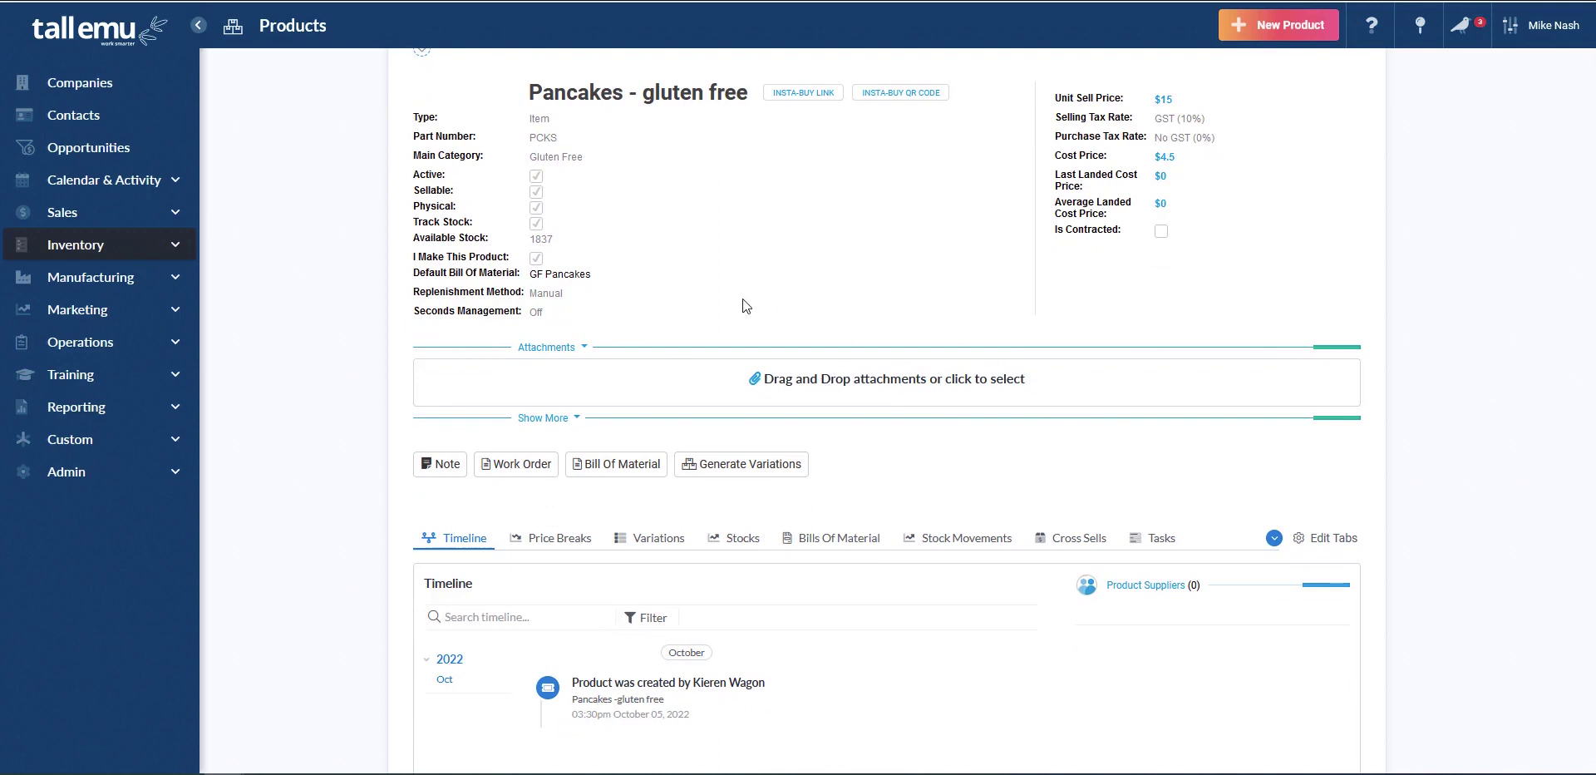
{"action": "scroll", "coordinate": [287, 293], "scroll_direction": "down", "scroll_amount": 3}
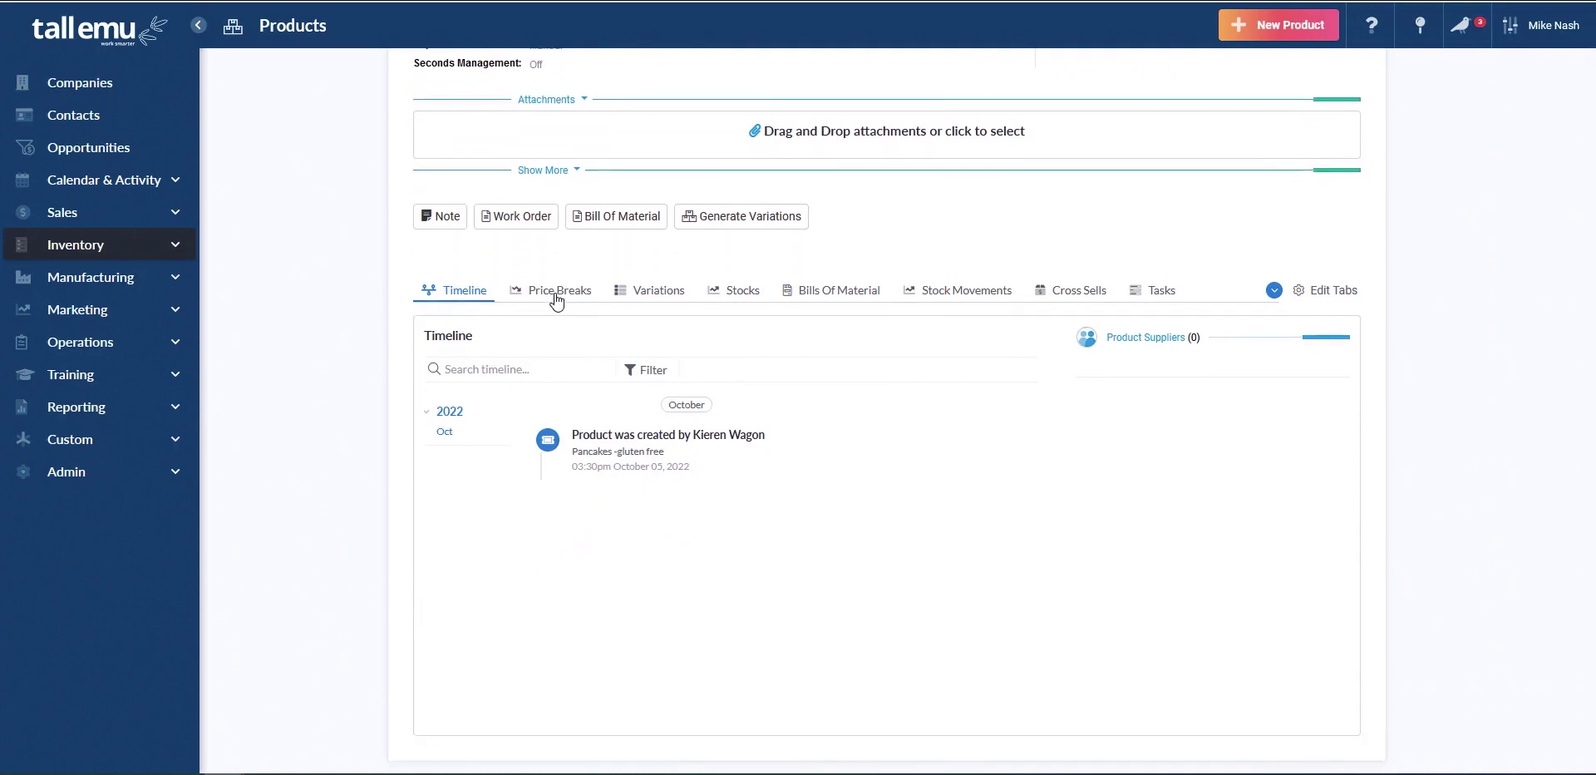
{"action": "left_click", "coordinate": [553, 292]}
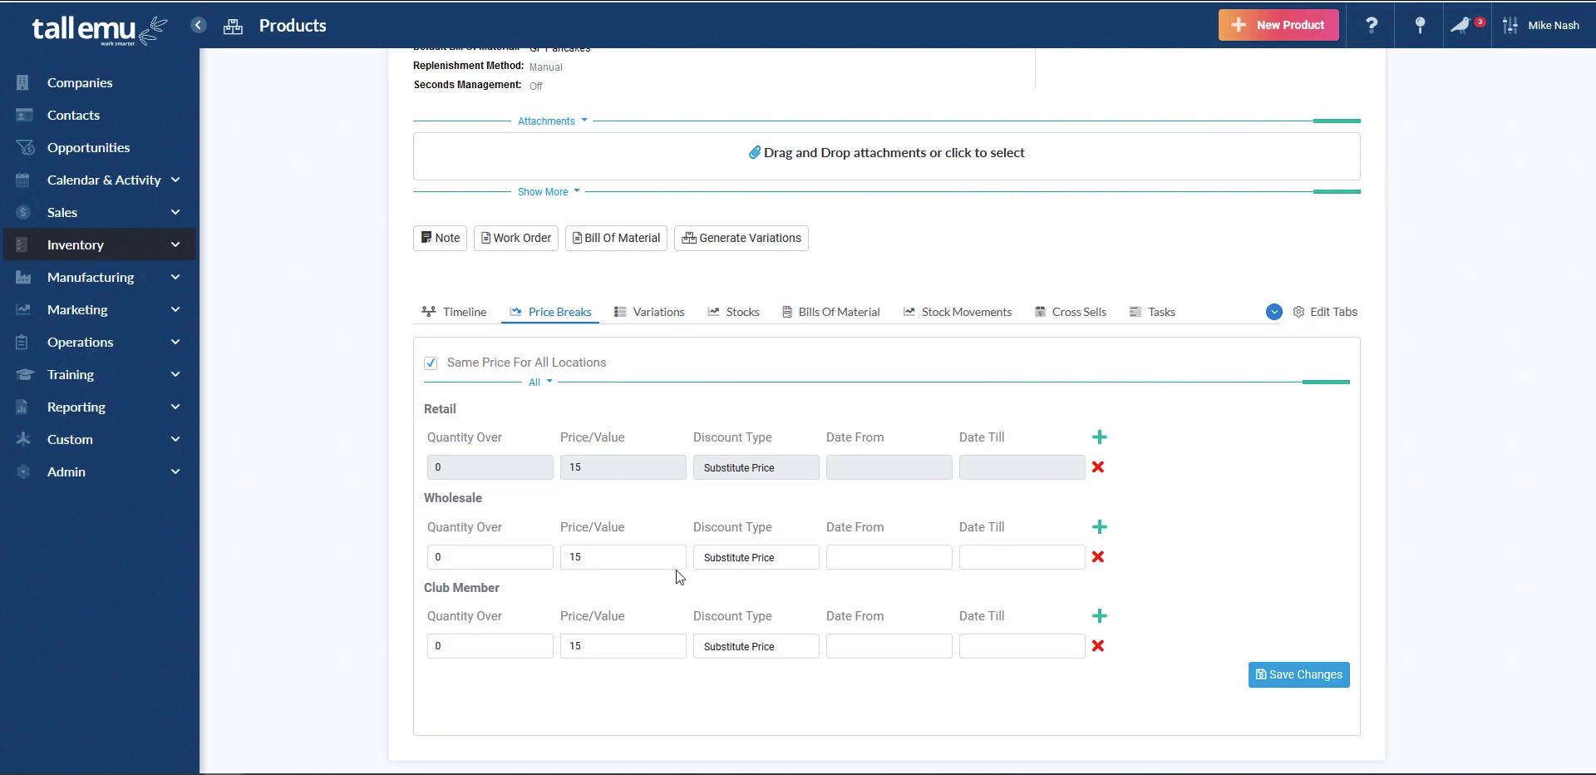
{"action": "left_click", "coordinate": [798, 567]}
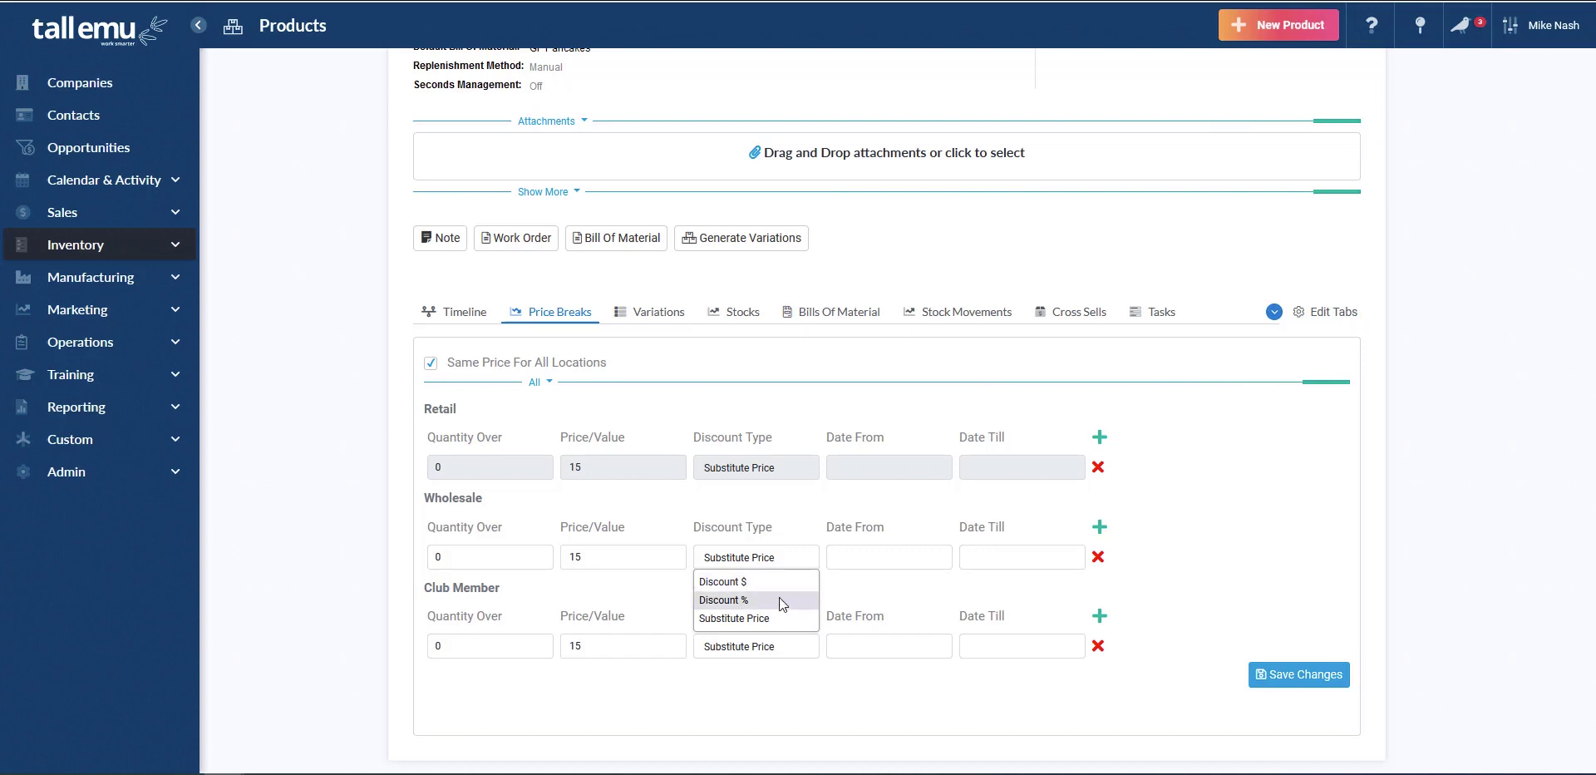
{"action": "left_click", "coordinate": [779, 598]}
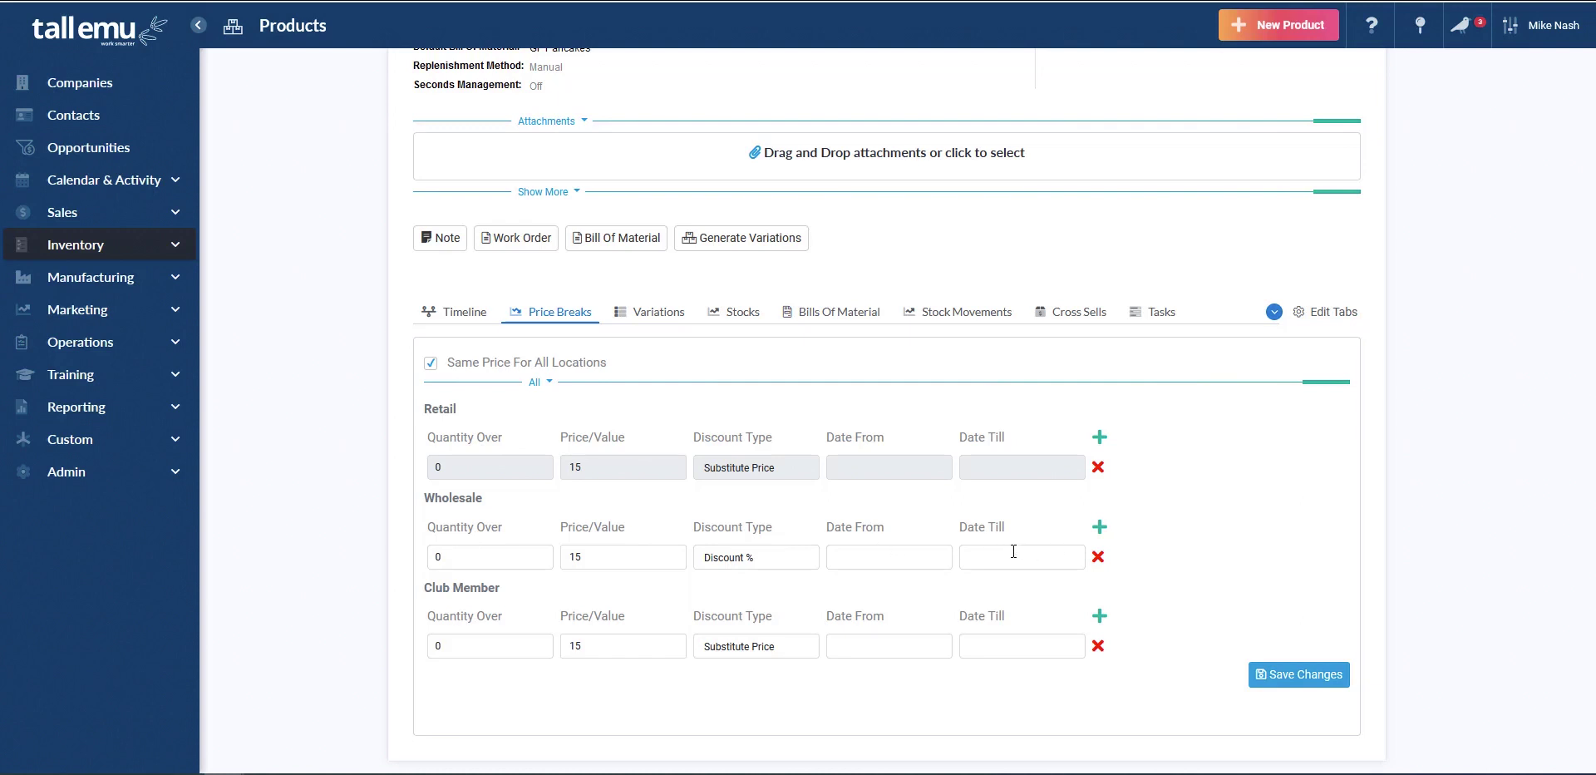
- Examine the product's stock by location, its tasks, and the list of additional record sections
{"action": "left_click", "coordinate": [743, 317]}
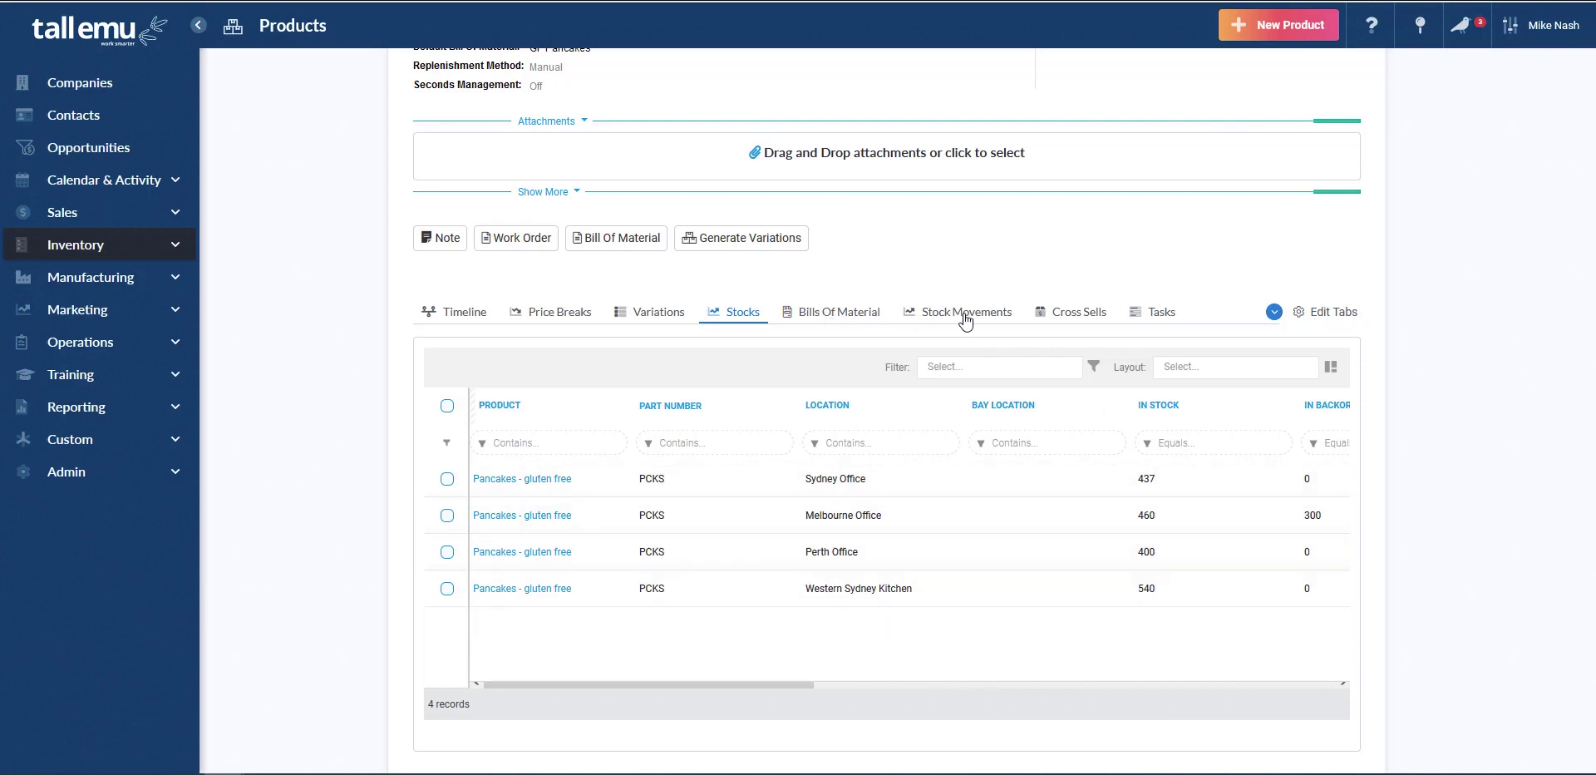
{"action": "left_click", "coordinate": [1161, 314]}
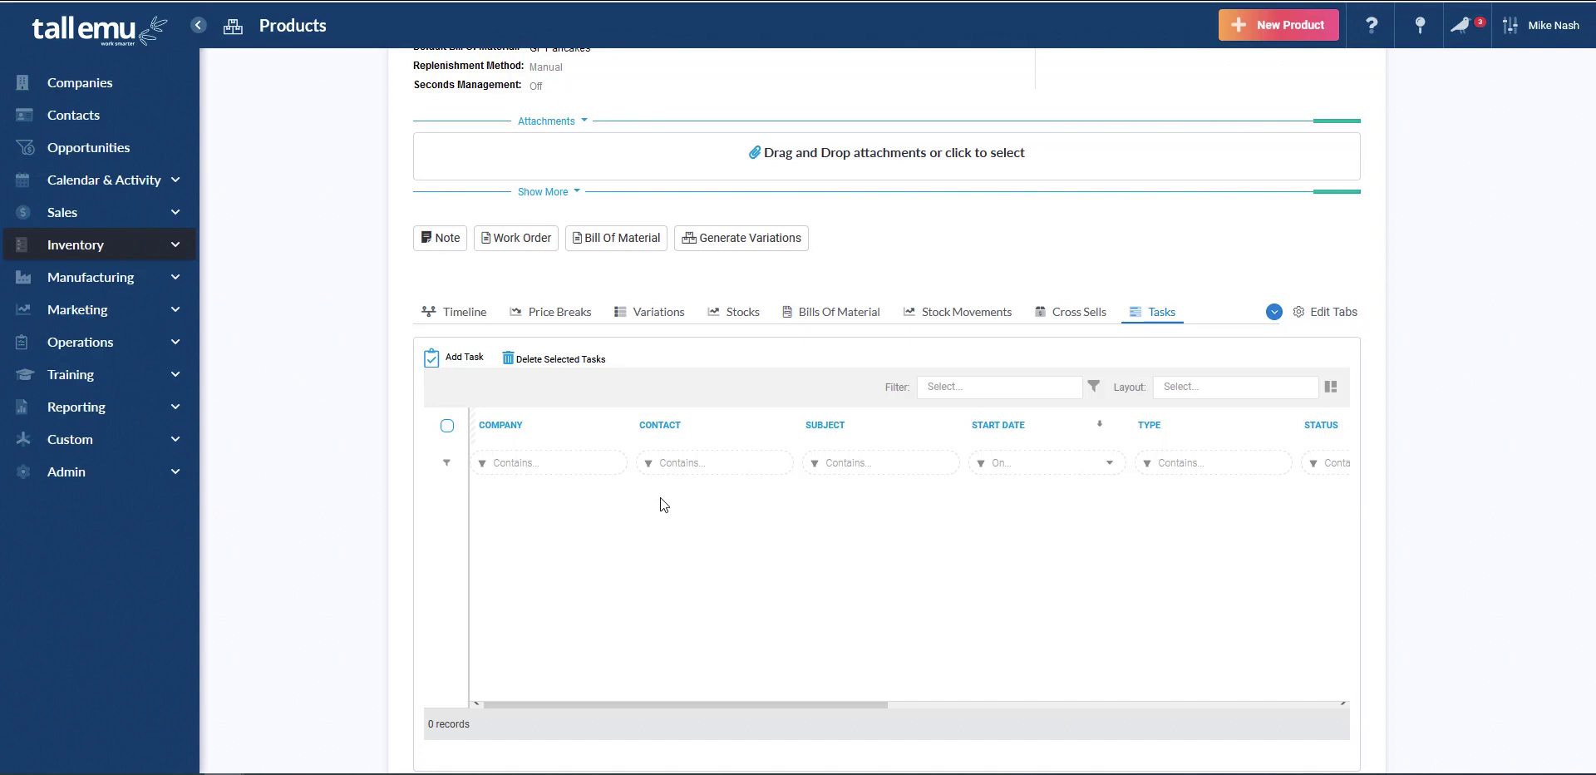
{"action": "left_click", "coordinate": [1273, 312]}
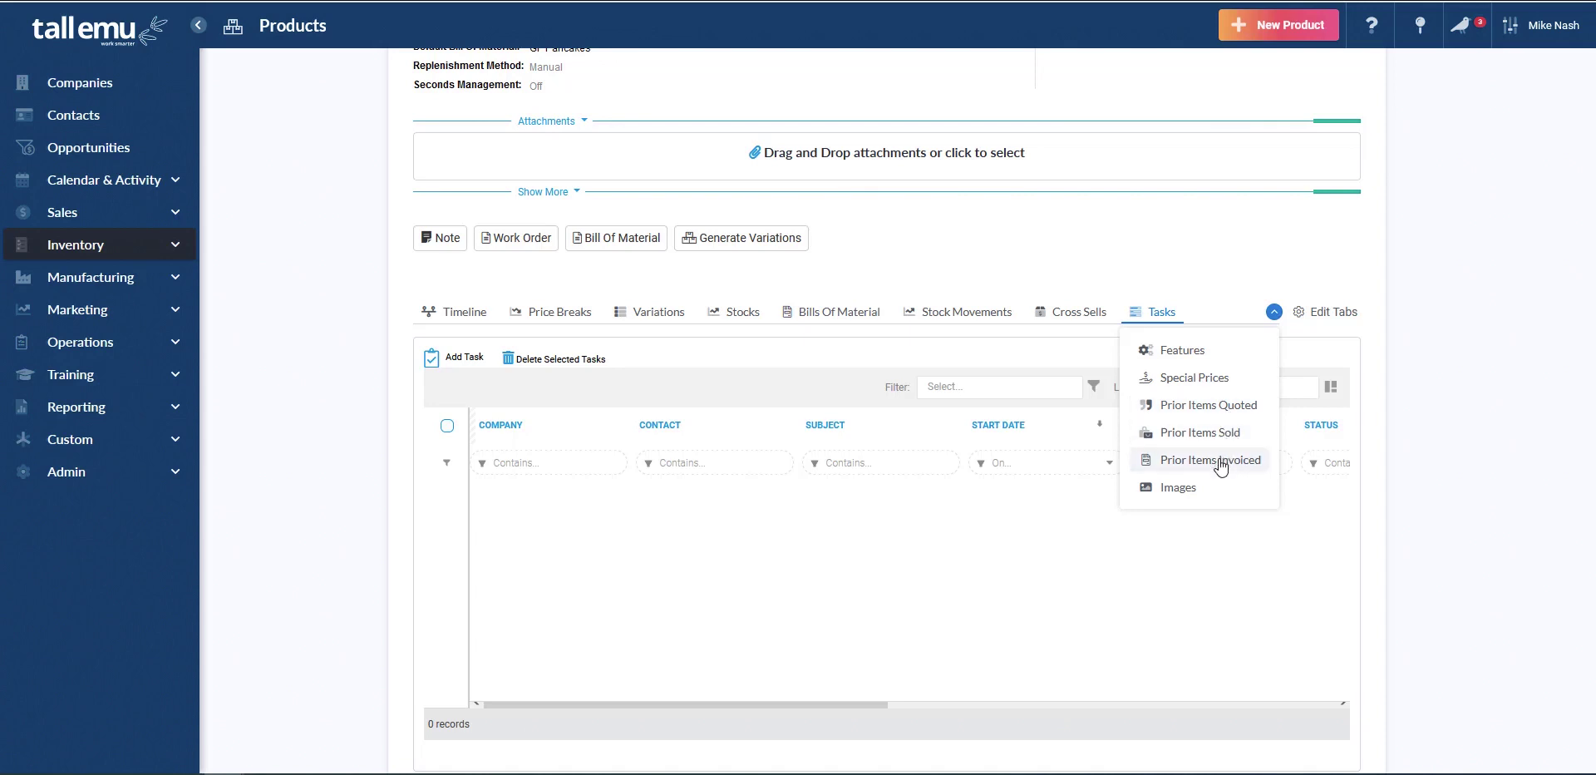
{"action": "left_click", "coordinate": [1419, 350]}
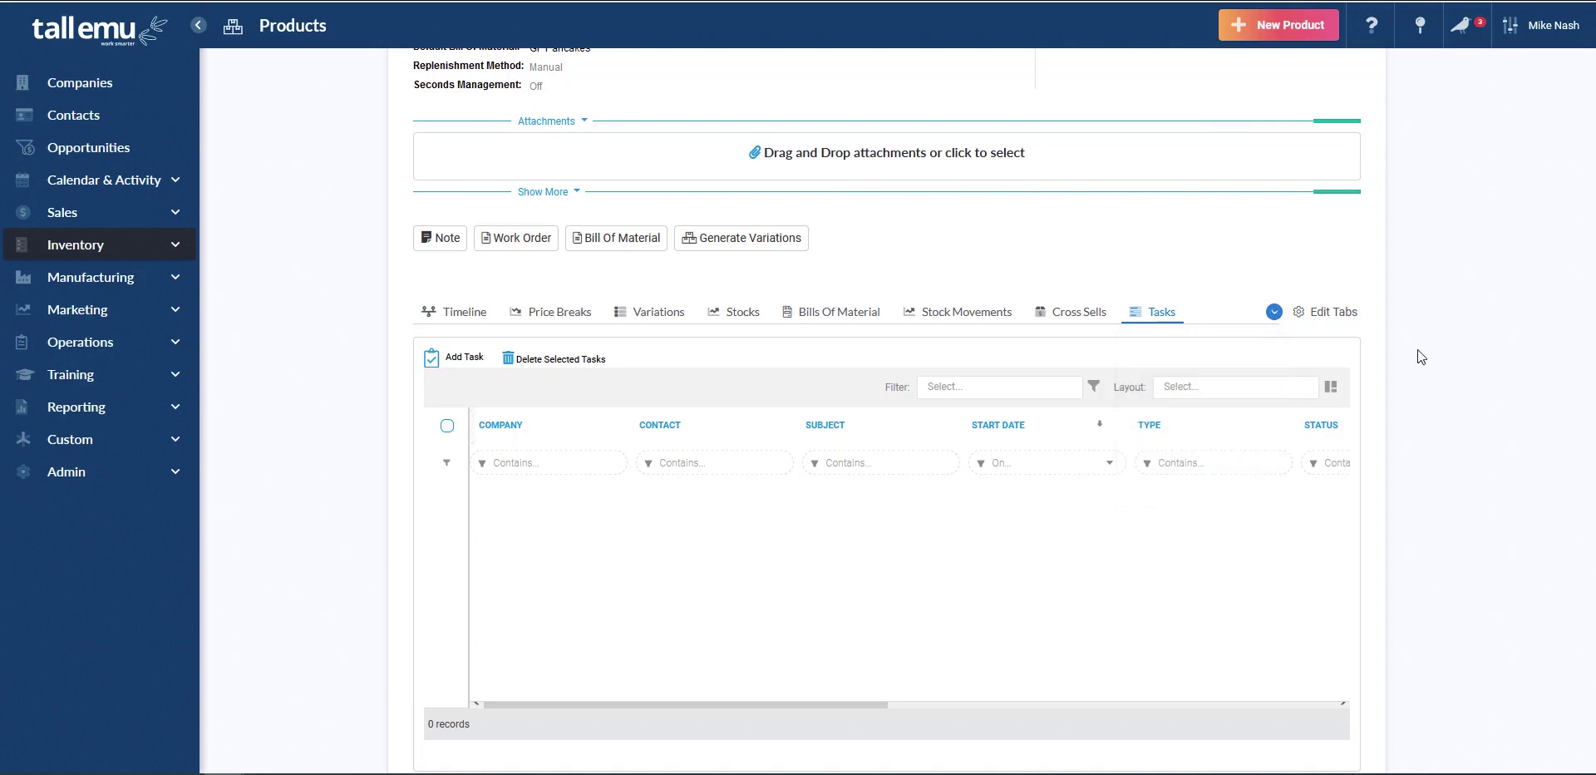
{"action": "left_click", "coordinate": [1273, 312]}
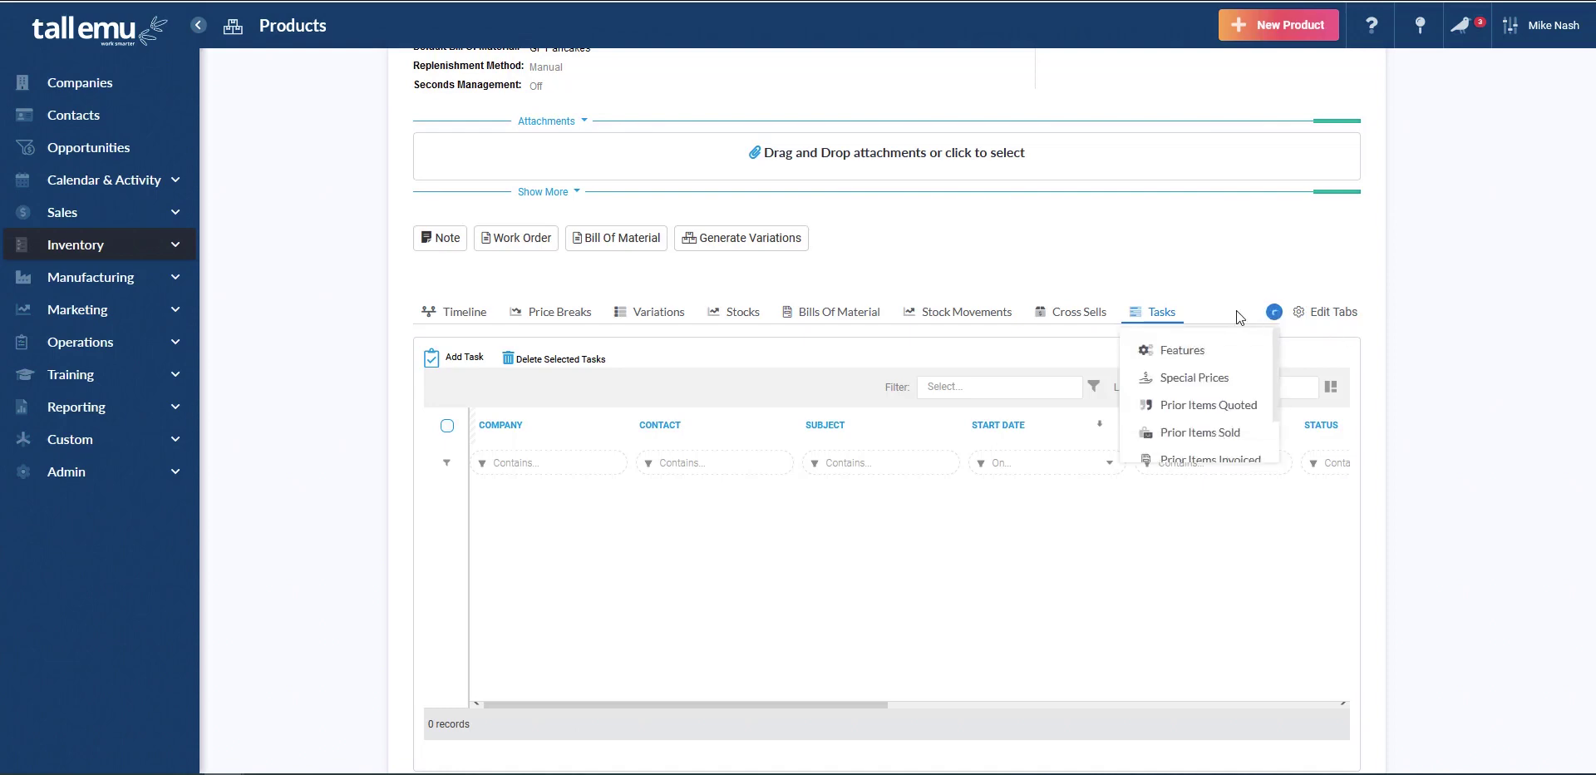
- Return to the product list, filter names by "coffee", and open the Wega 2 Group Coffee Machine record
{"action": "scroll", "coordinate": [1215, 316], "scroll_direction": "up", "scroll_amount": 4}
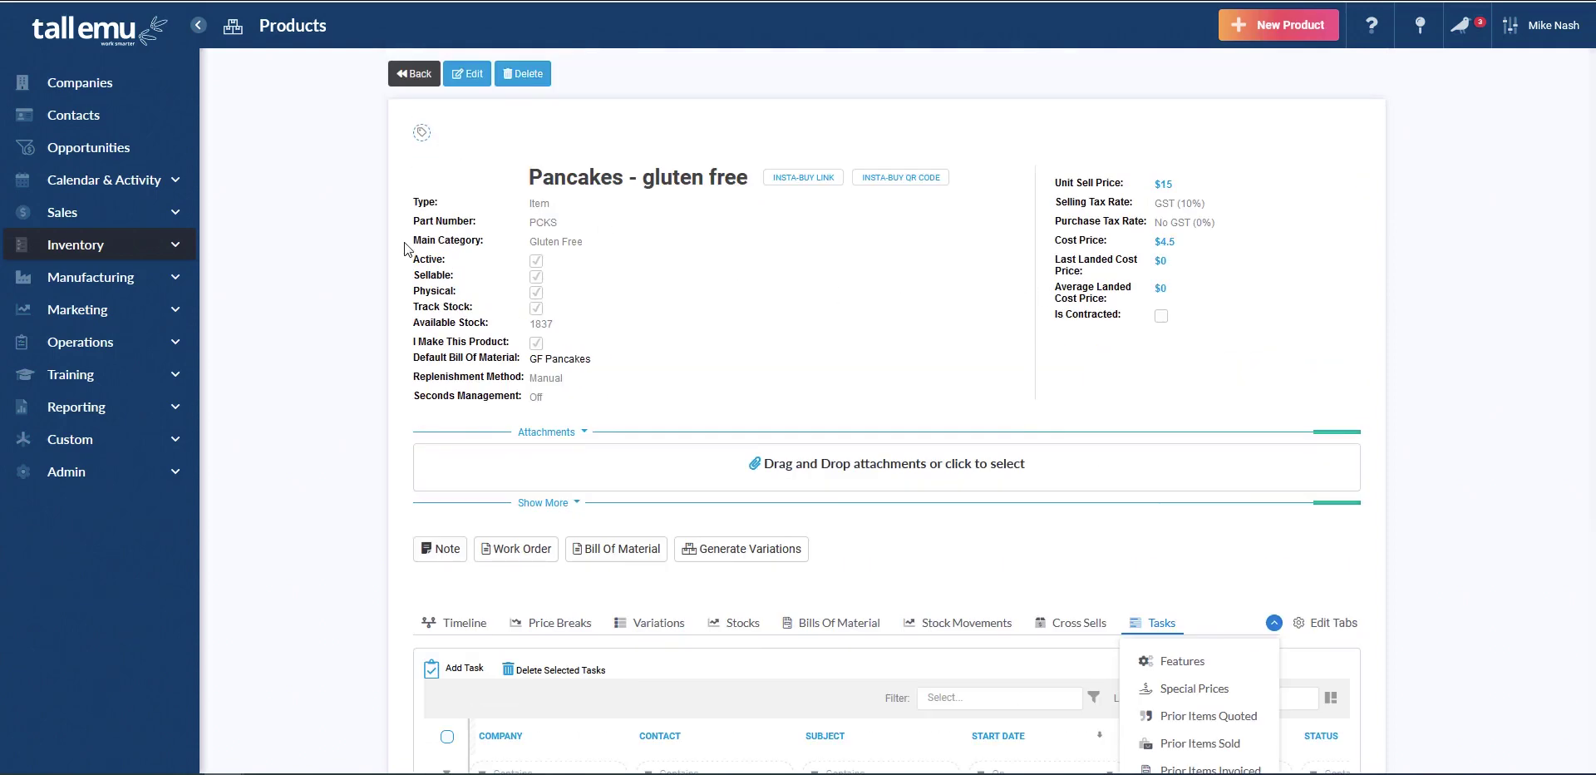
{"action": "left_click", "coordinate": [143, 244]}
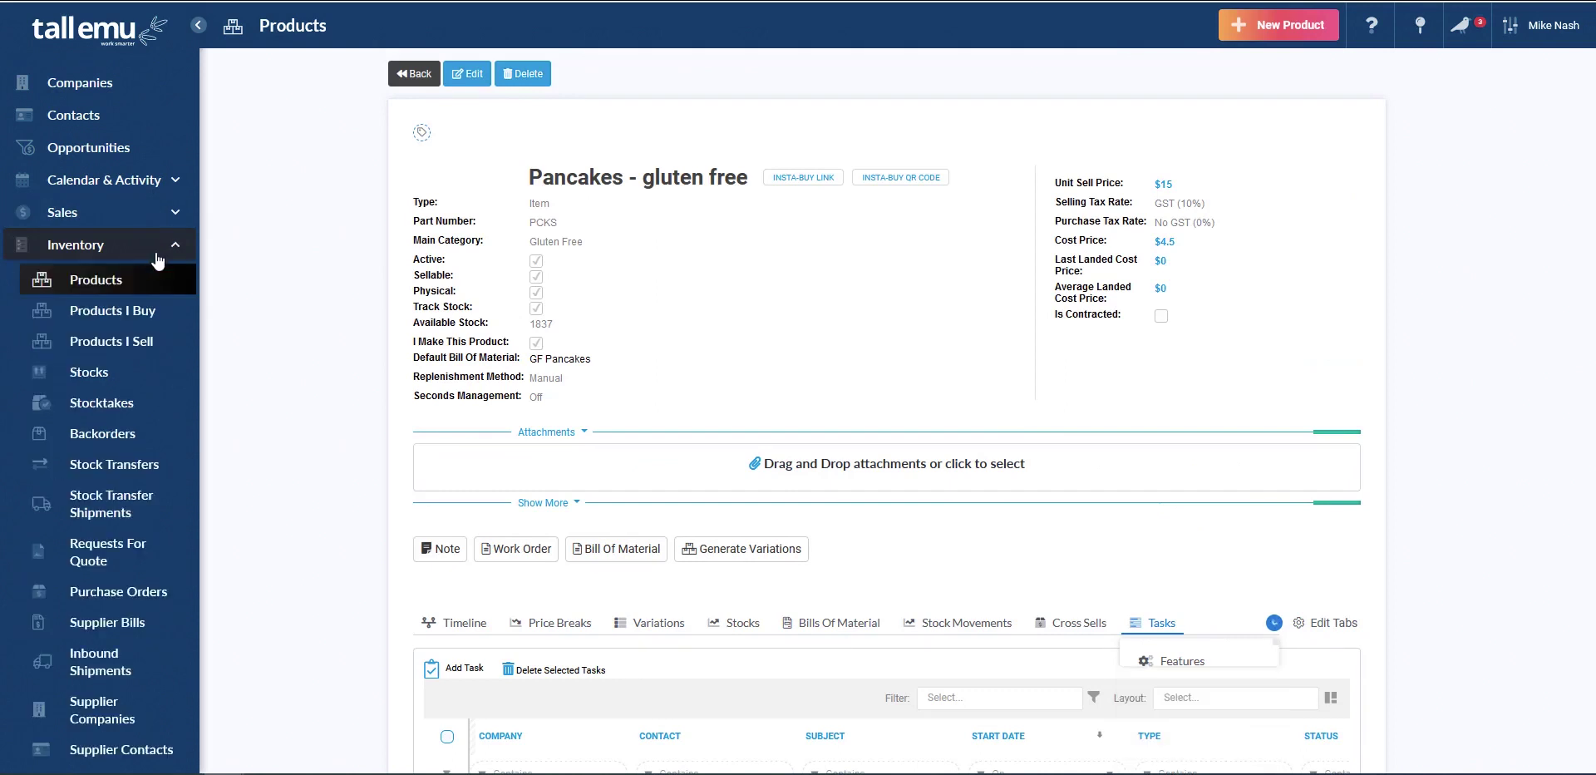
{"action": "left_click", "coordinate": [131, 283]}
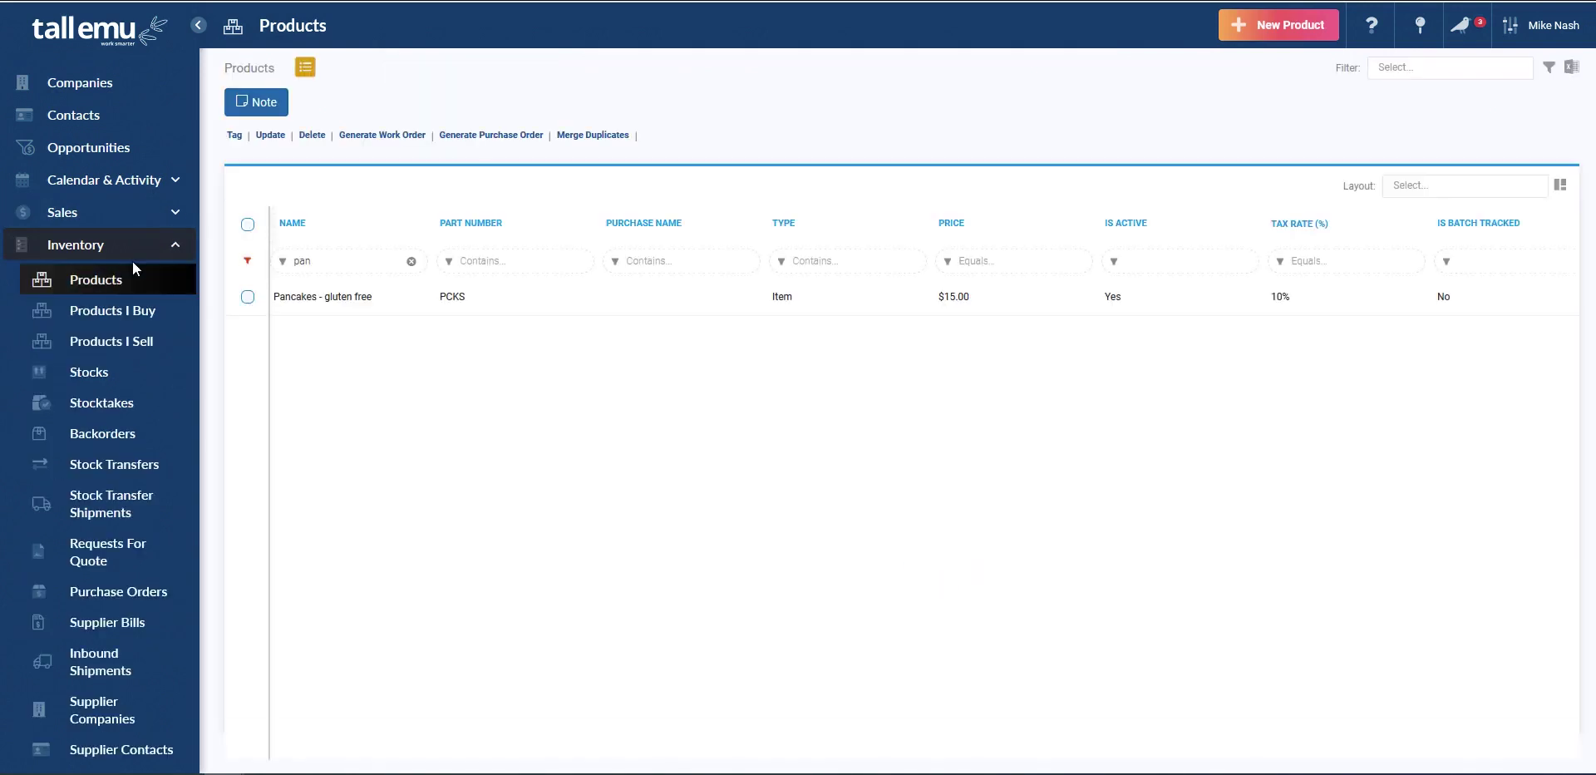
{"action": "double_click", "coordinate": [322, 260]}
{"action": "type", "text": "coffee"}
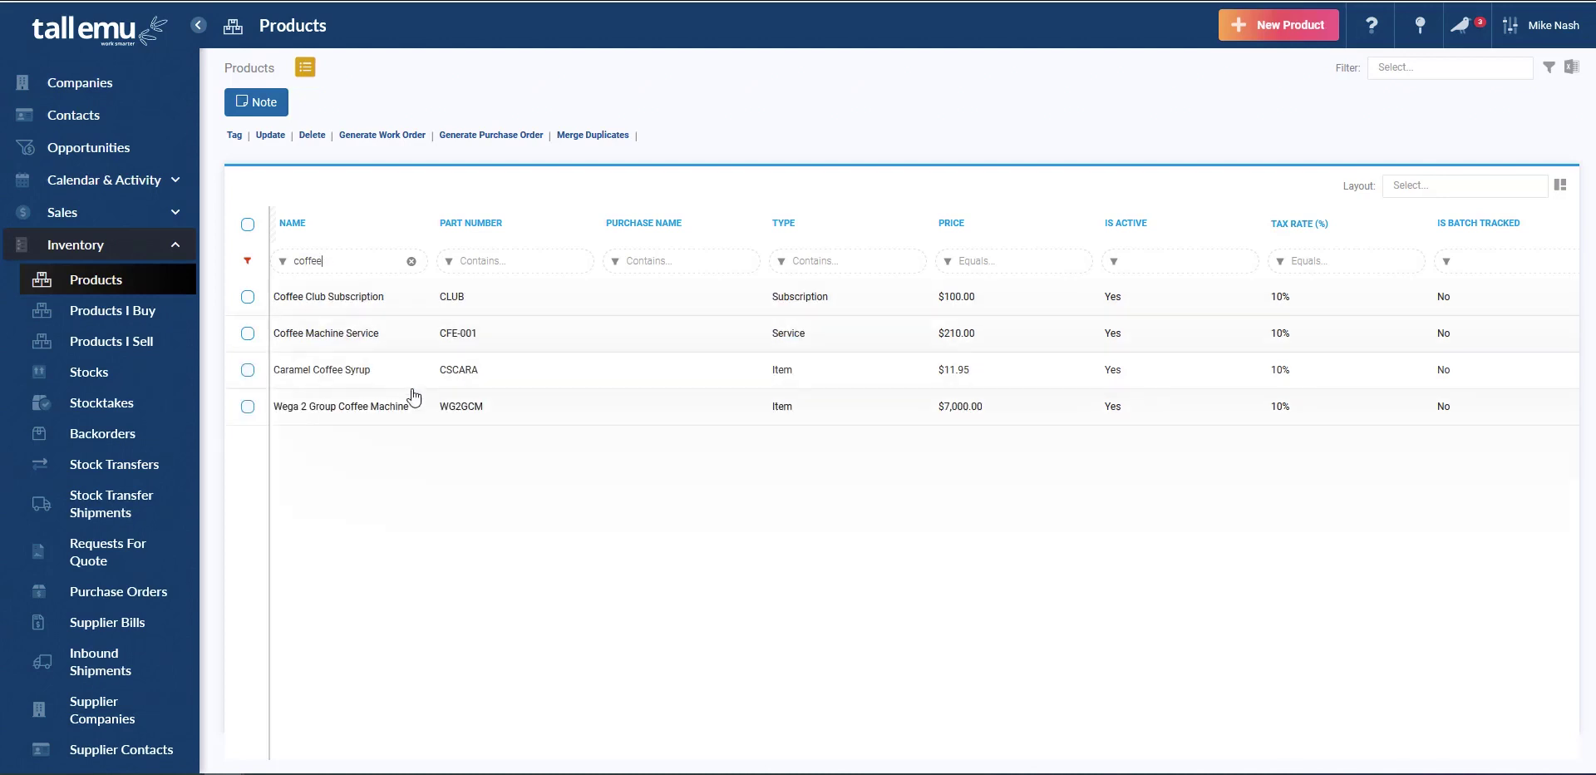
{"action": "left_click", "coordinate": [316, 407]}
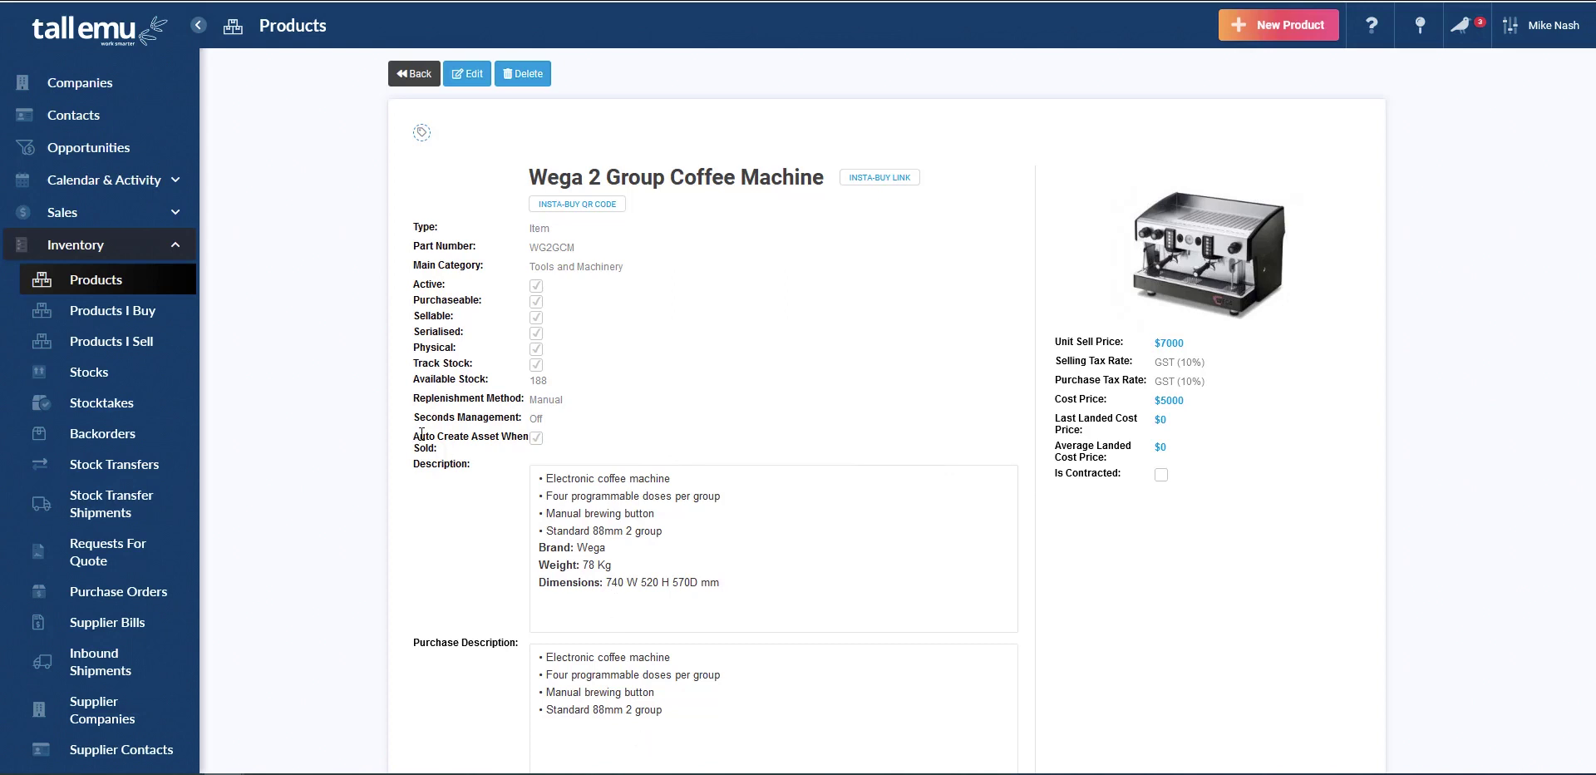
- Examine the coffee machine's Auto Create Asset When Sold setting, along with its suppliers and supplier prices
{"action": "left_click_drag", "start_coordinate": [414, 436], "coordinate": [488, 450]}
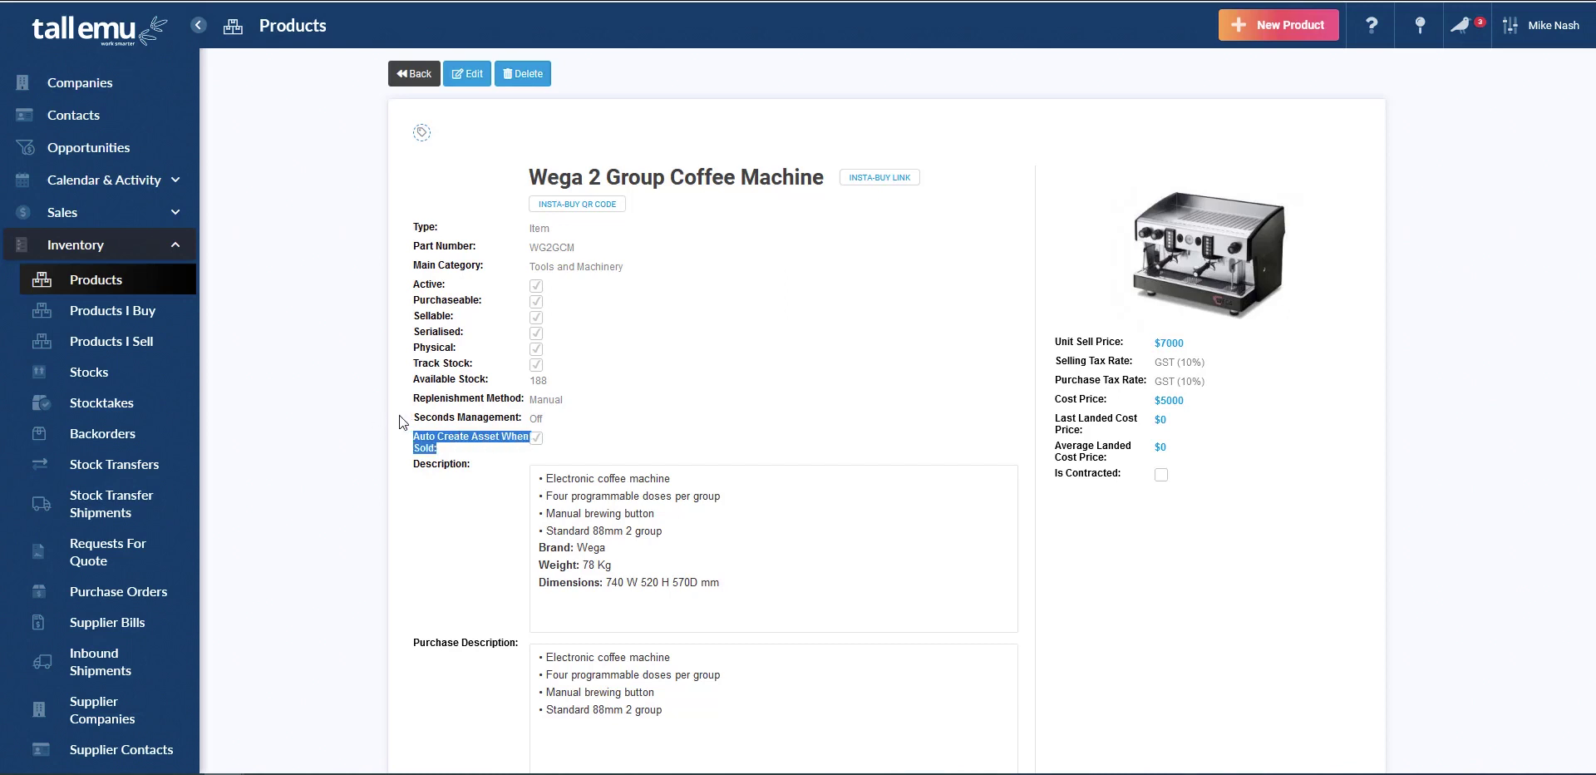
{"action": "scroll", "coordinate": [432, 372], "scroll_direction": "down", "scroll_amount": 1}
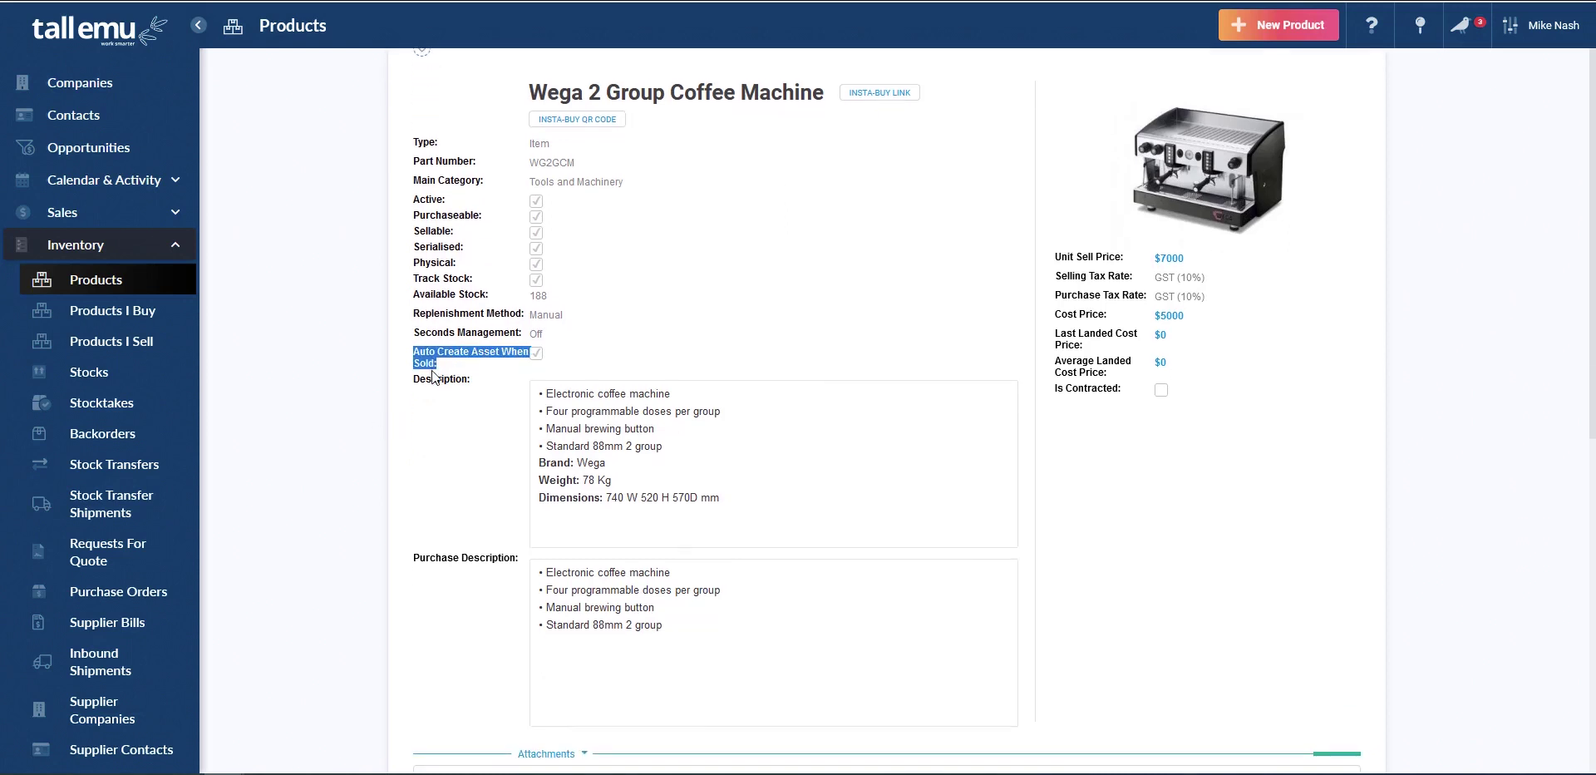
{"action": "scroll", "coordinate": [432, 374], "scroll_direction": "down", "scroll_amount": 6}
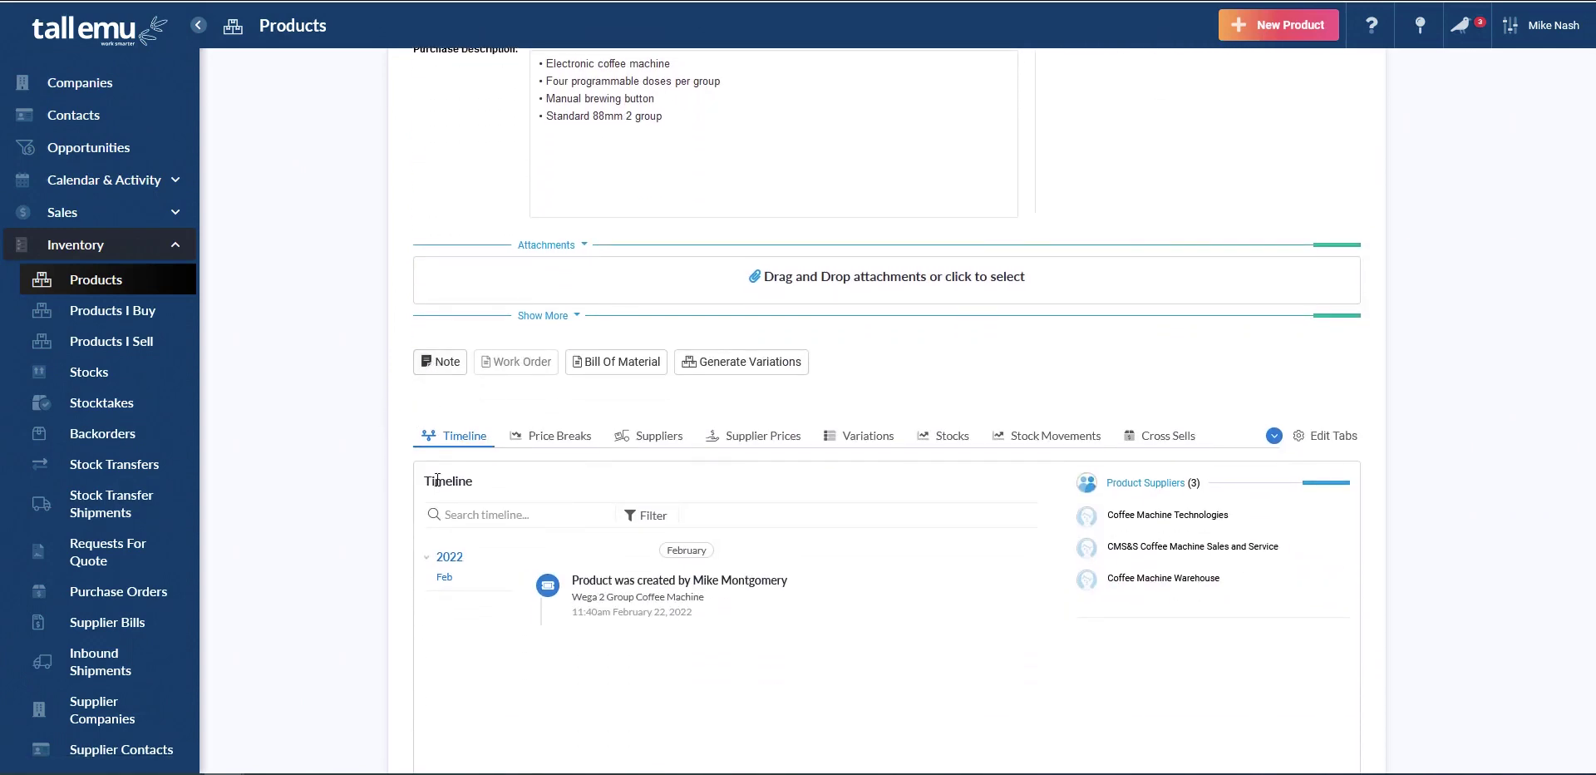
{"action": "left_click", "coordinate": [663, 444]}
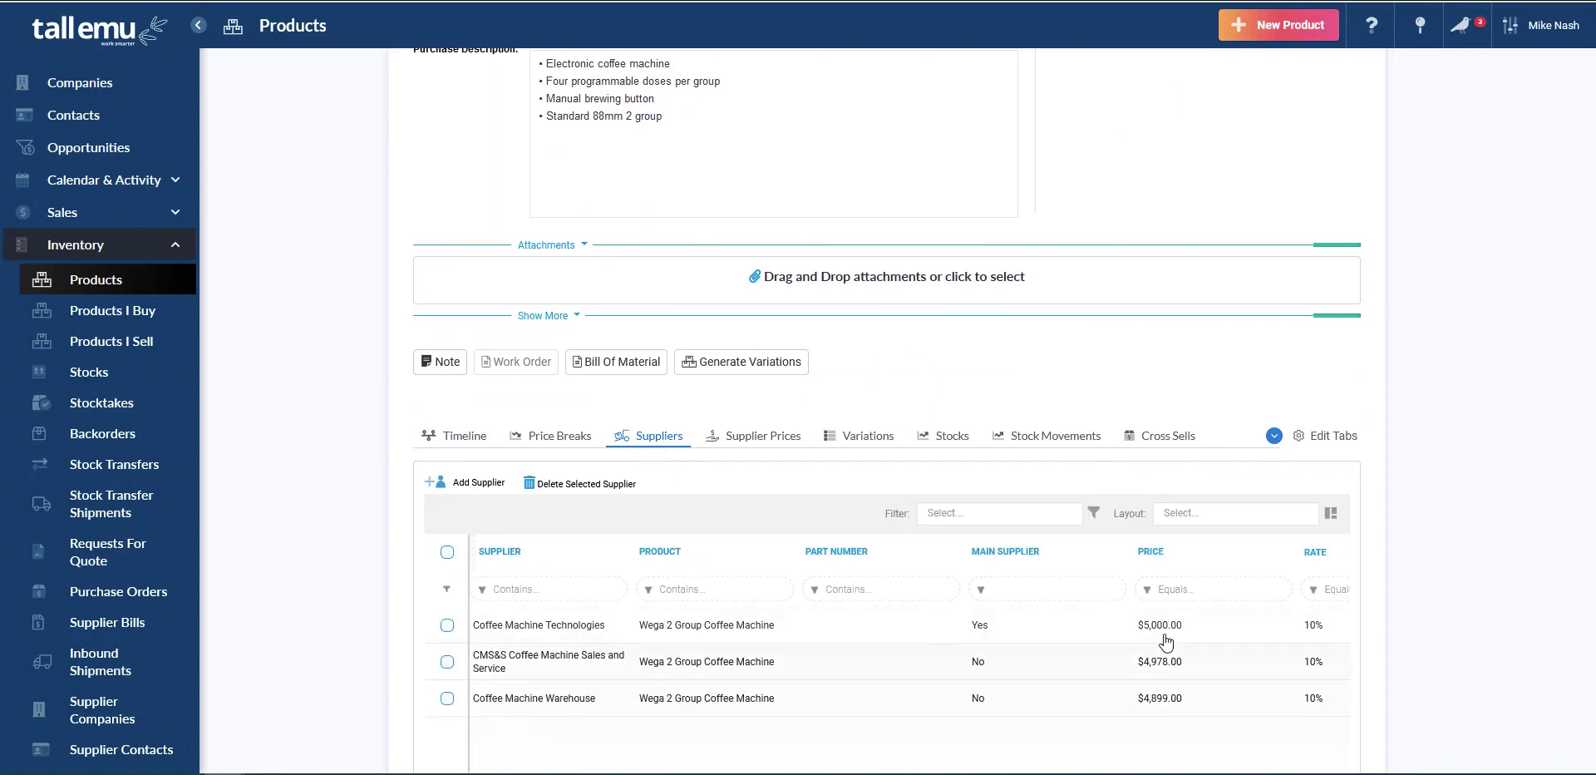
{"action": "left_click", "coordinate": [763, 441]}
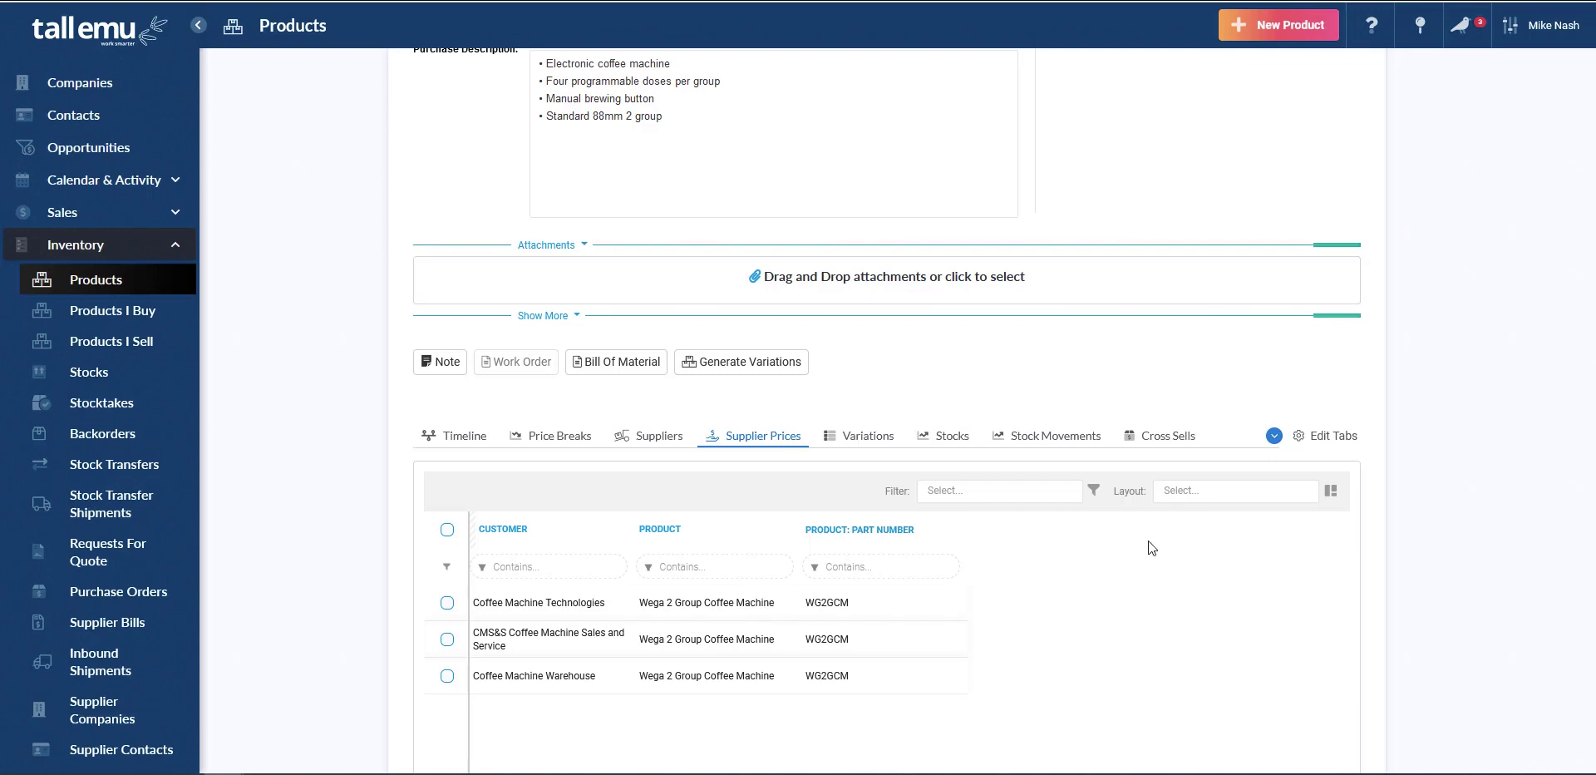
{"action": "scroll", "coordinate": [1149, 541], "scroll_direction": "up", "scroll_amount": 7}
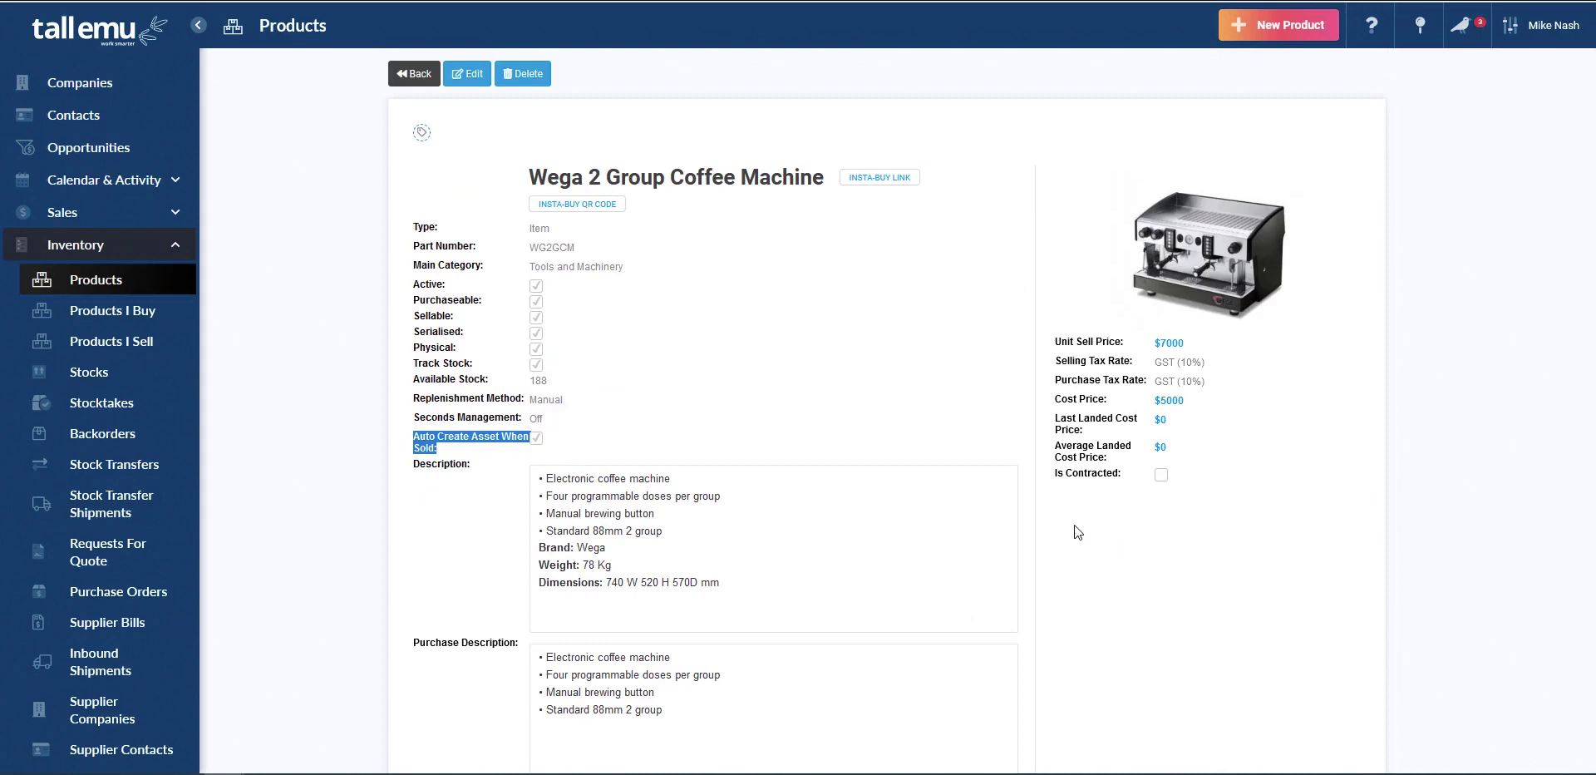
- Show the coffee machine's serial numbers and look through their locations, created dates and stock
{"action": "scroll", "coordinate": [1014, 486], "scroll_direction": "down", "scroll_amount": 8}
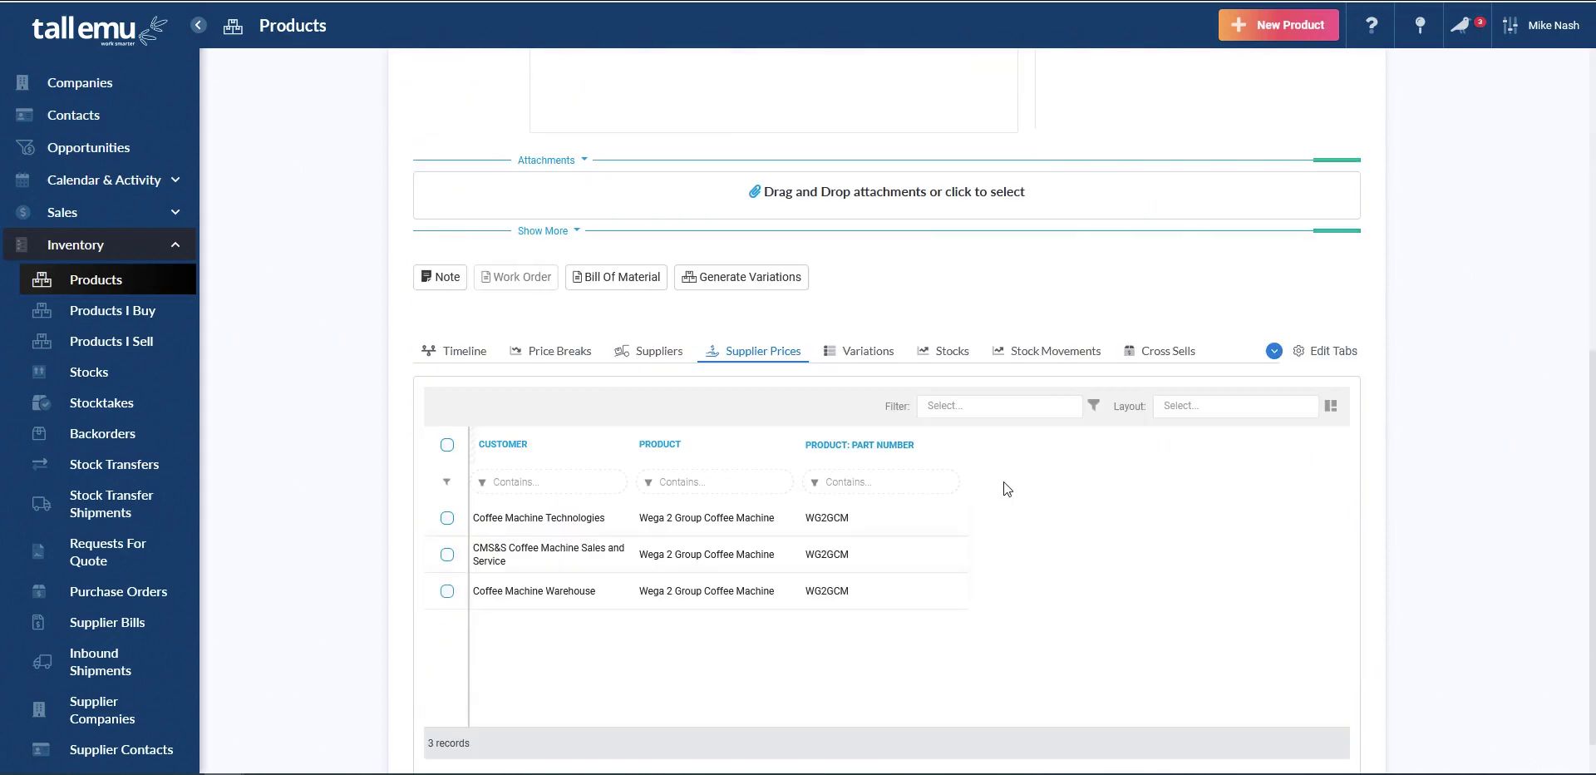
{"action": "left_click", "coordinate": [1274, 351]}
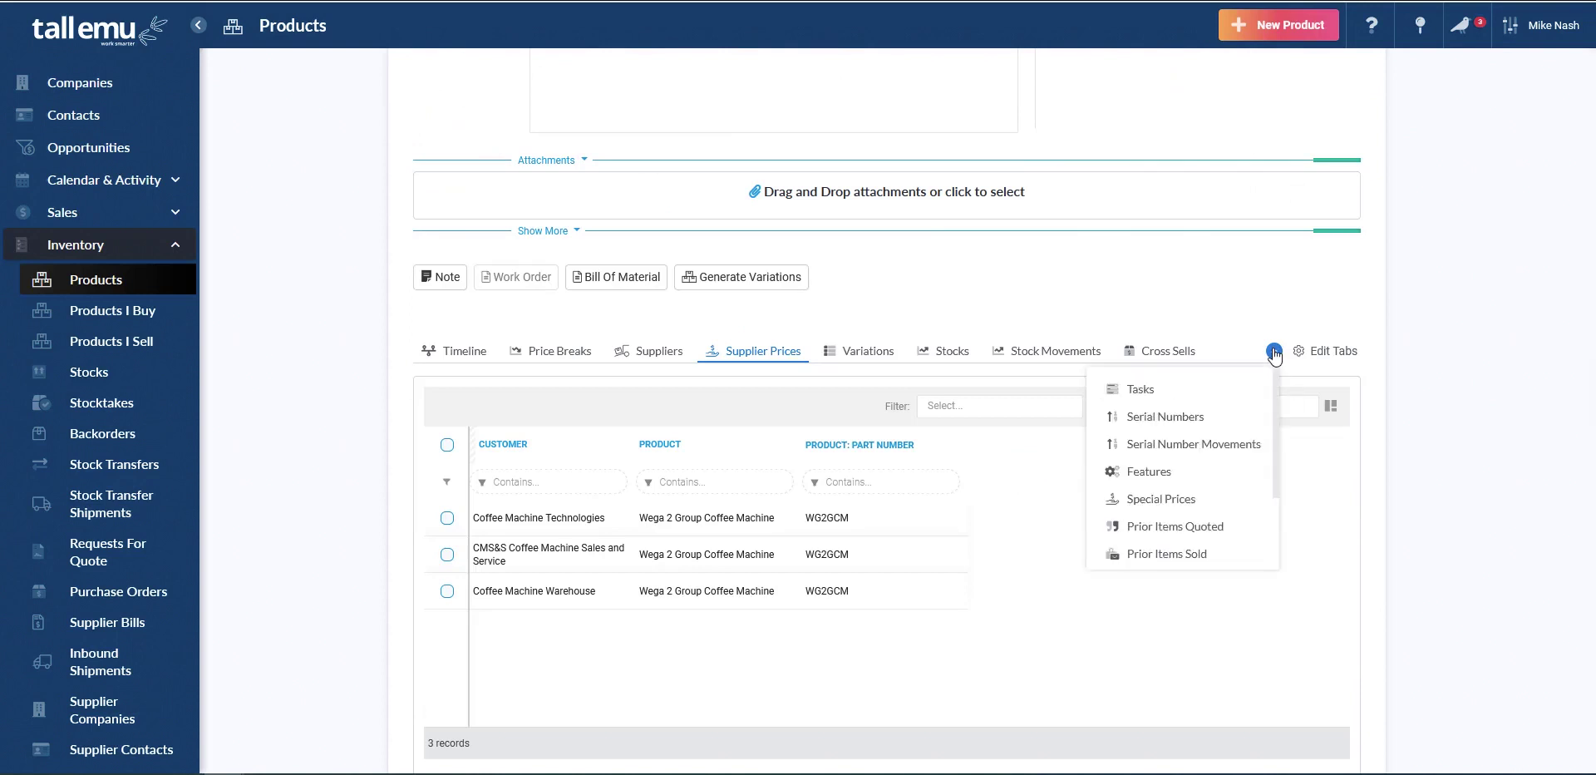
{"action": "left_click", "coordinate": [1189, 420]}
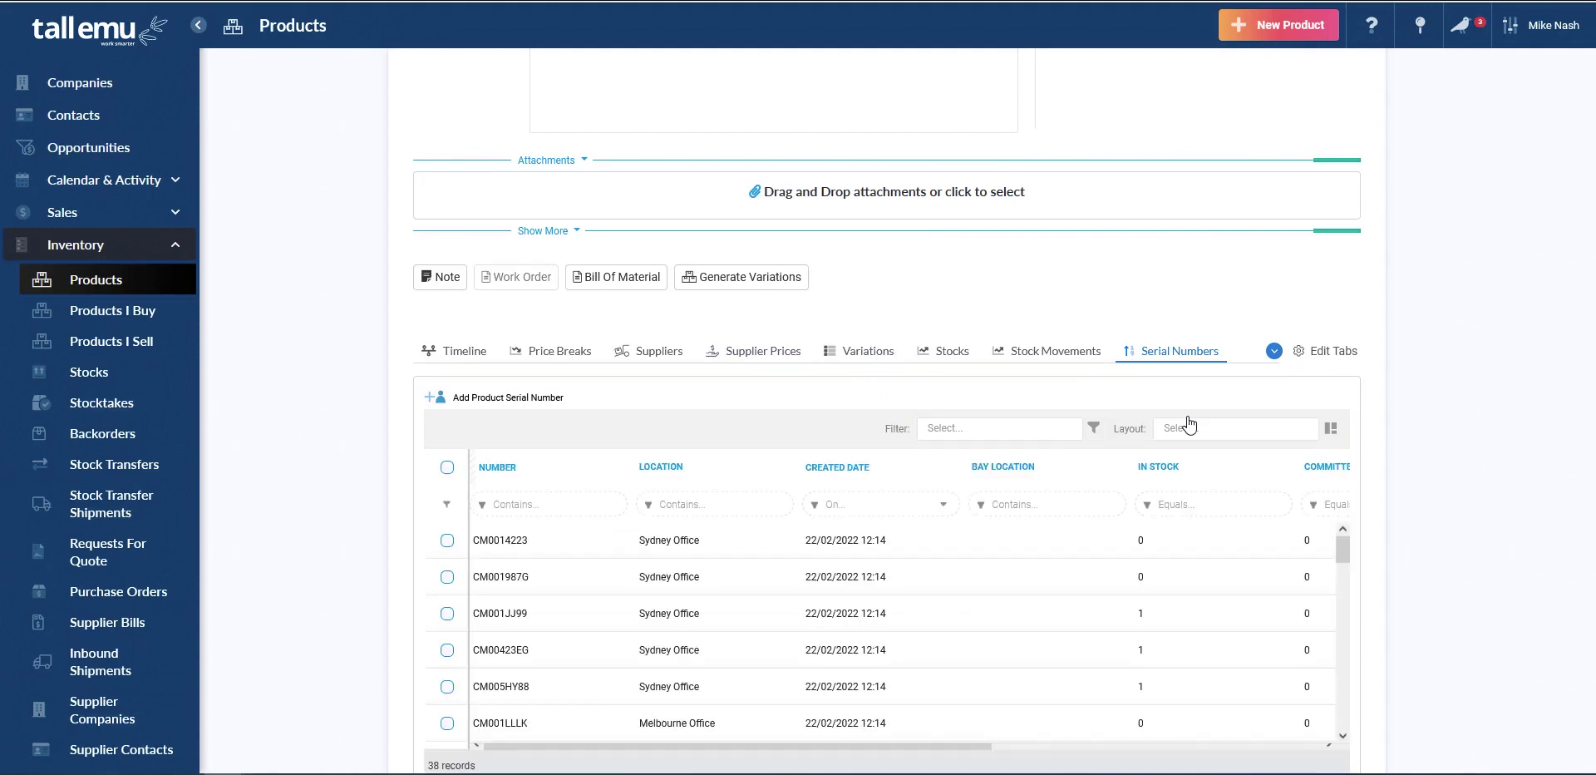
{"action": "scroll", "coordinate": [807, 590], "scroll_direction": "down", "scroll_amount": 1}
{"action": "scroll", "coordinate": [807, 590], "scroll_direction": "down", "scroll_amount": 5}
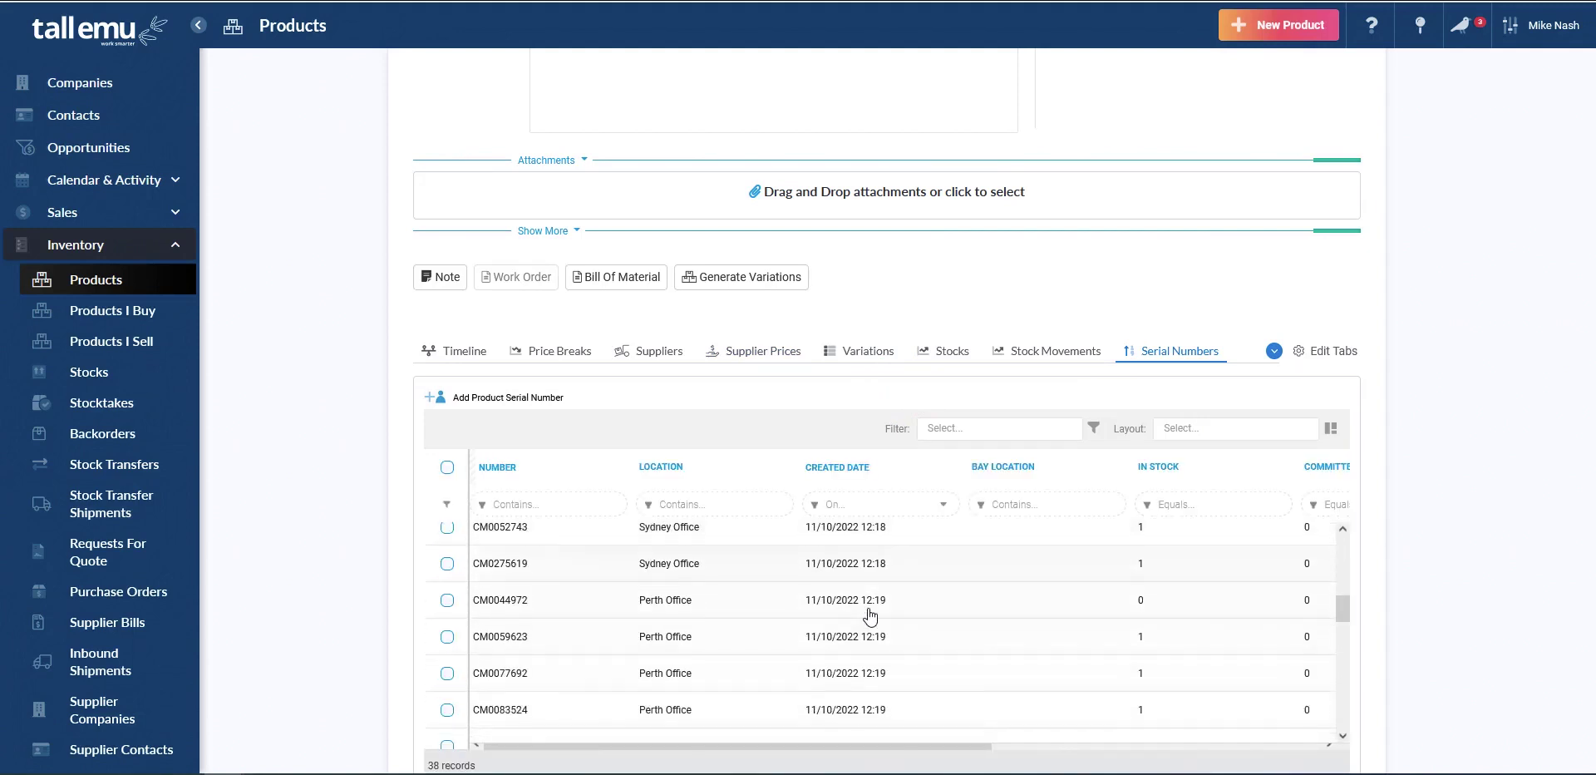
{"action": "scroll", "coordinate": [871, 616], "scroll_direction": "down", "scroll_amount": 6}
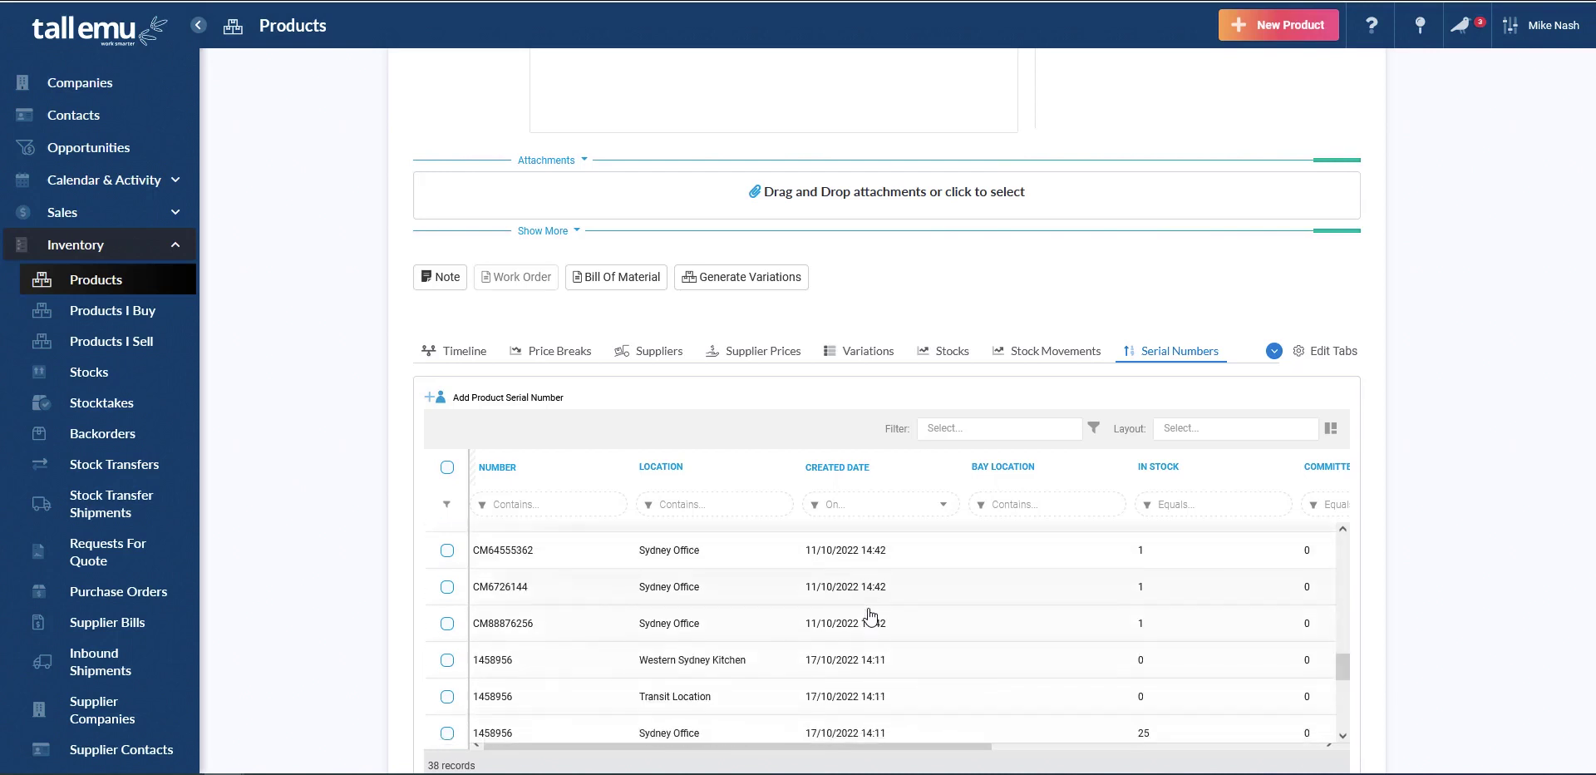
{"action": "scroll", "coordinate": [870, 616], "scroll_direction": "down", "scroll_amount": 1}
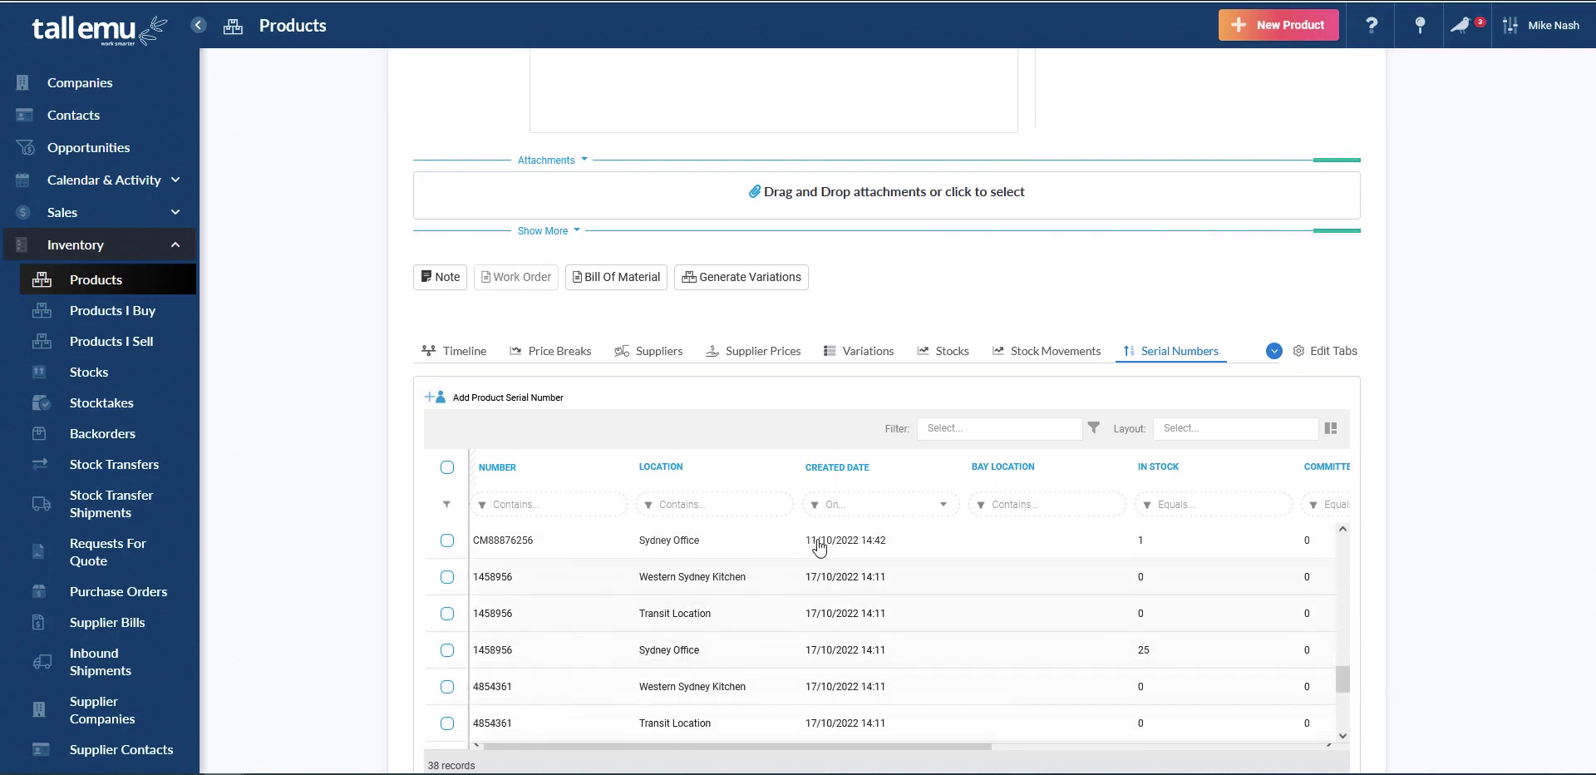
- Return to the product list, filter names by "maca", and open the Premium Macadamia Cooking Oil 300mL record
{"action": "left_click", "coordinate": [103, 282]}
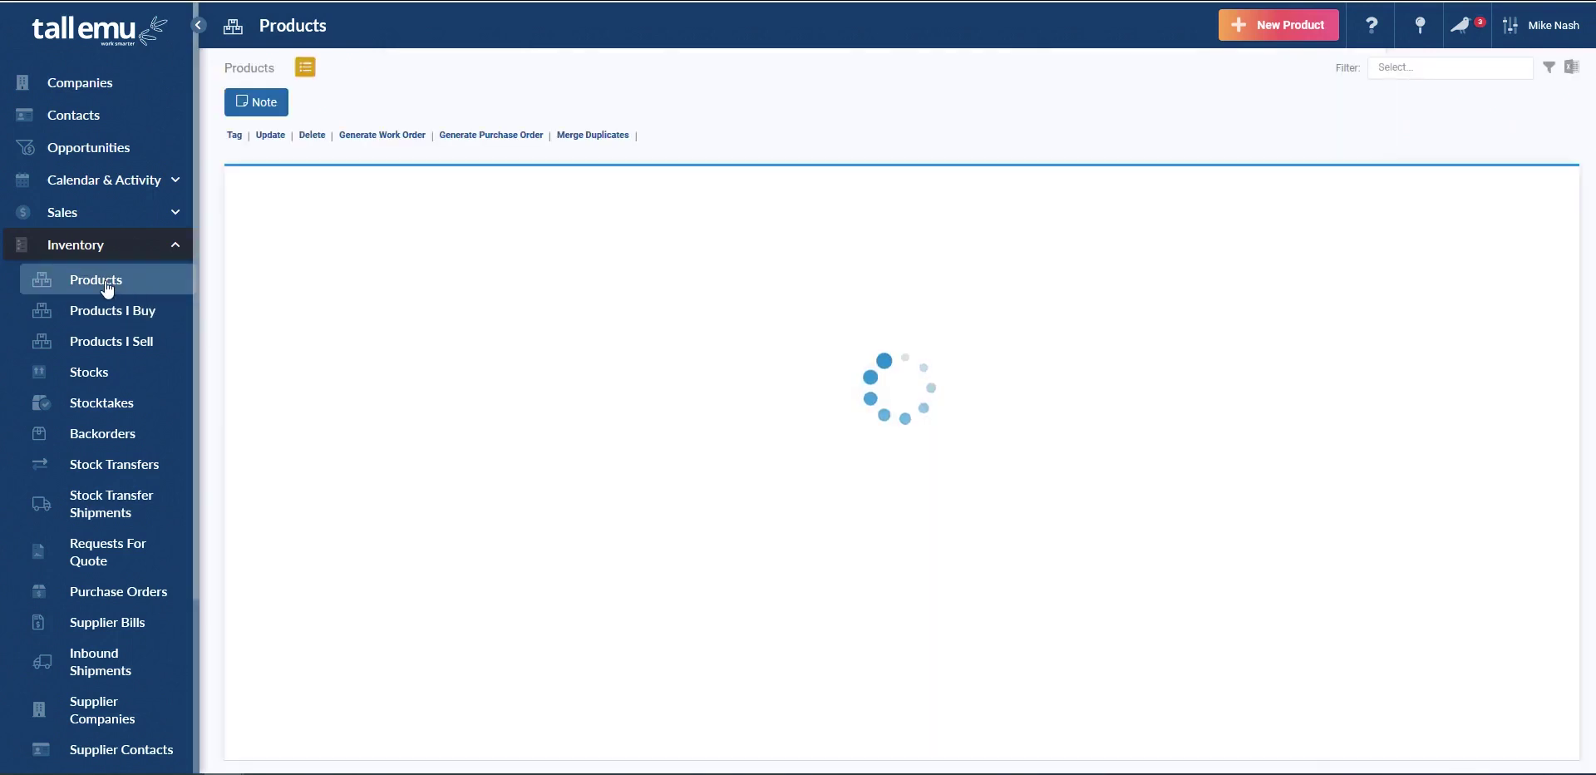
{"action": "double_click", "coordinate": [360, 264]}
{"action": "type", "text": "maca"}
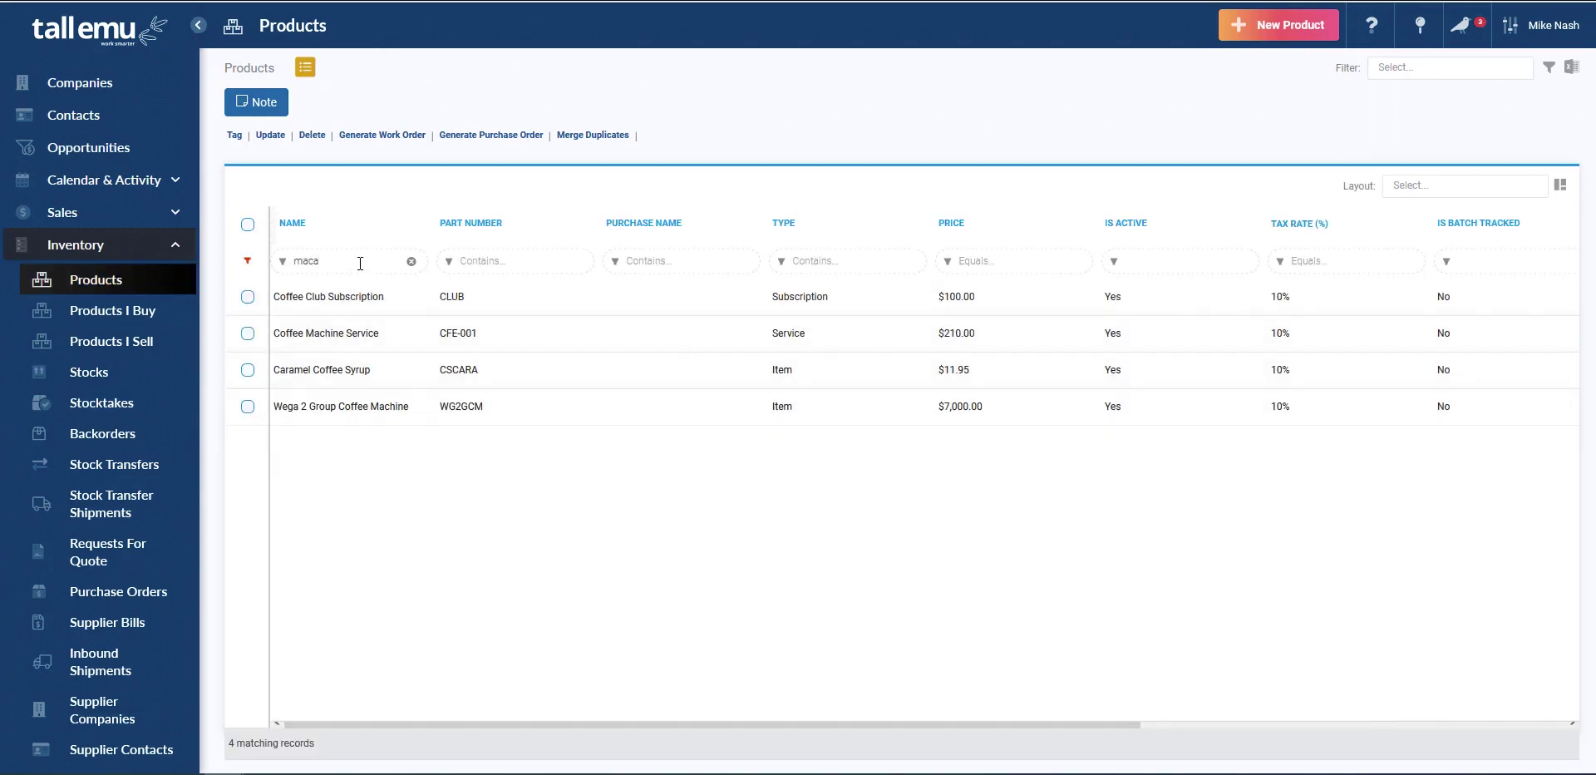
{"action": "left_click", "coordinate": [346, 296]}
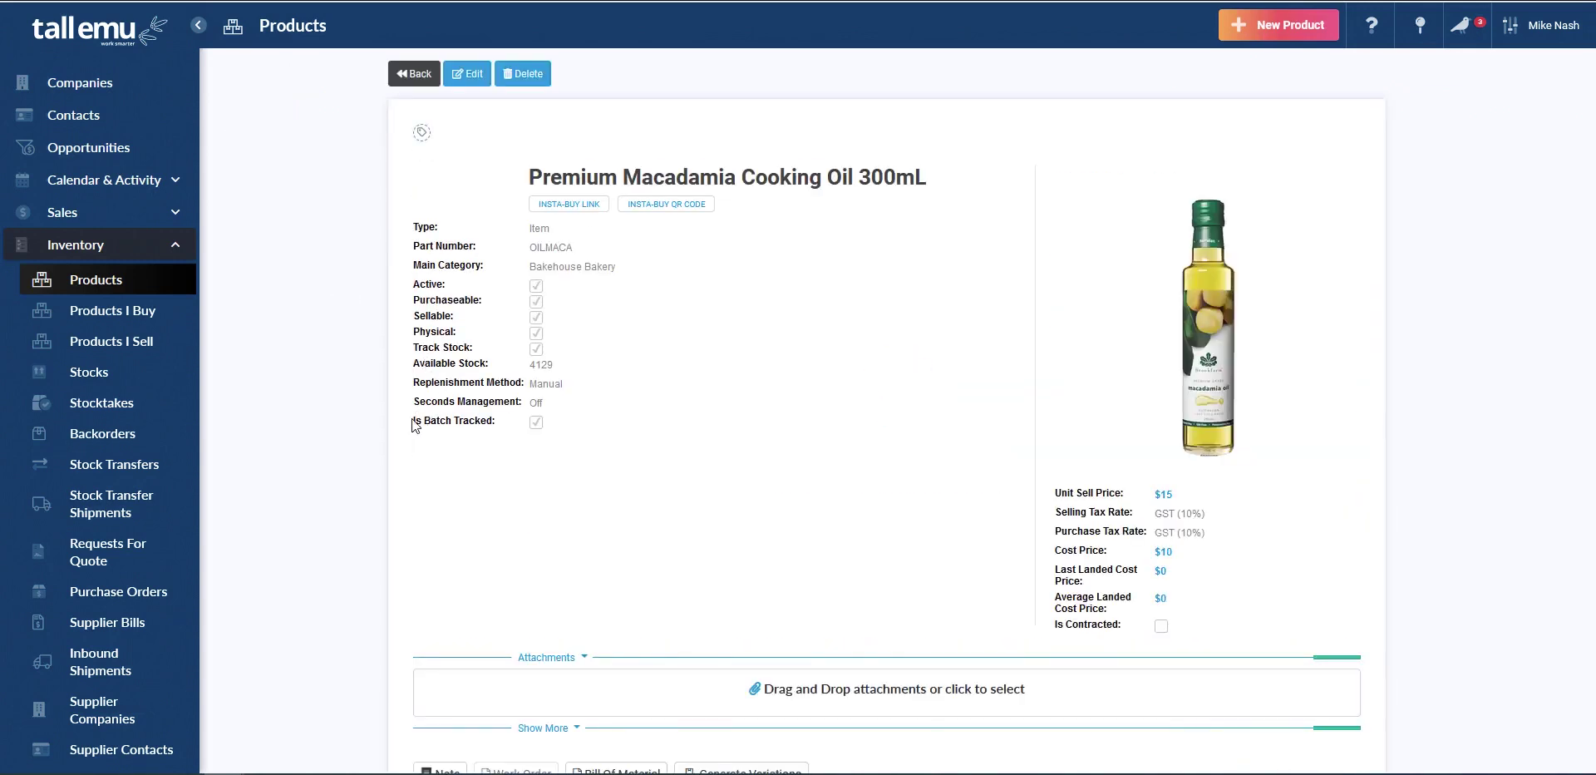
- Examine the cooking oil's Is Batch Tracked setting and show its batches with their expiry dates, locations and stock
{"action": "double_click", "coordinate": [509, 422]}
{"action": "left_click_drag", "start_coordinate": [413, 420], "coordinate": [487, 424]}
{"action": "scroll", "coordinate": [503, 415], "scroll_direction": "down", "scroll_amount": 4}
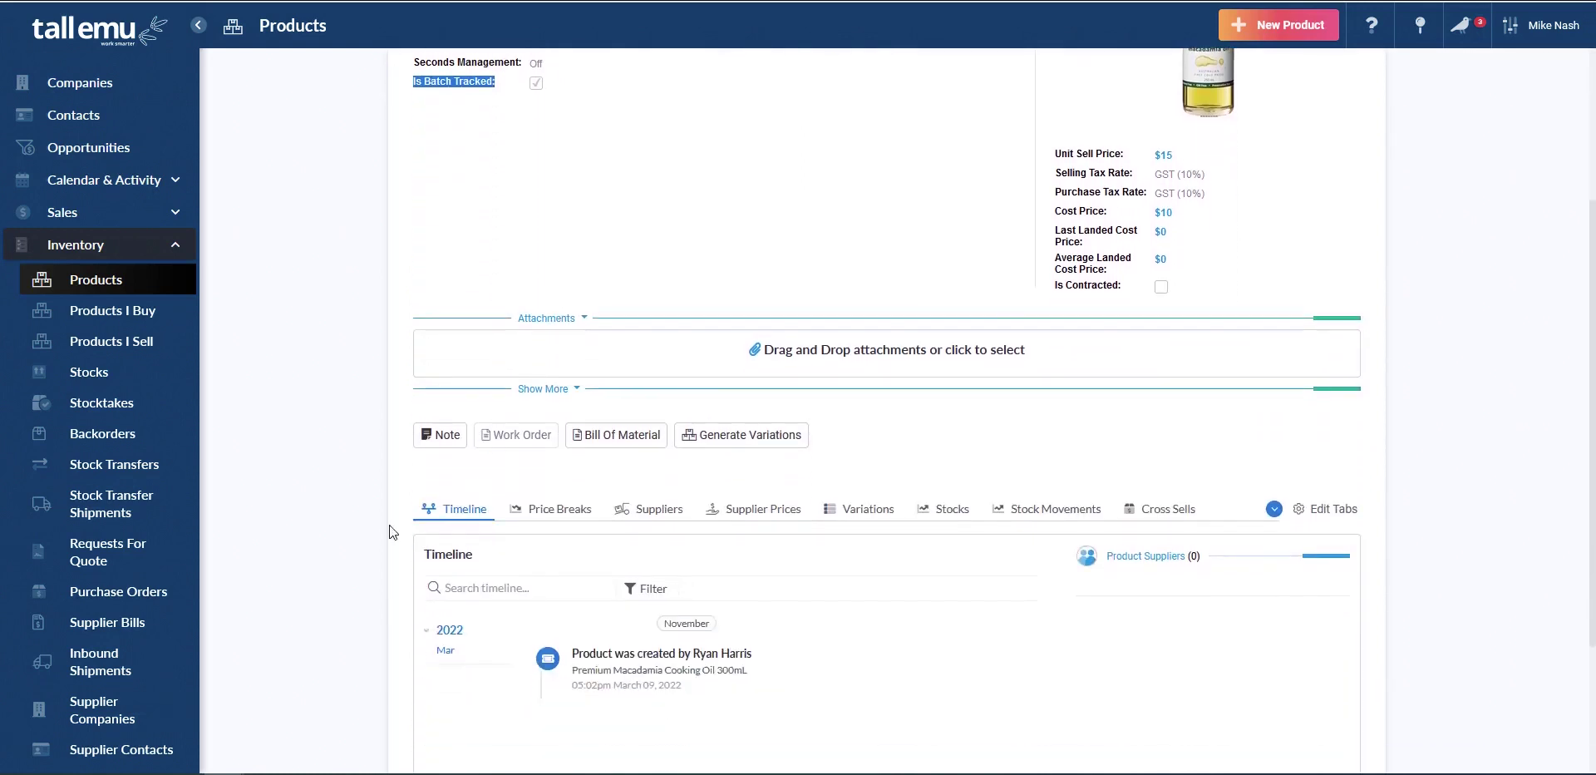
{"action": "left_click", "coordinate": [1274, 508]}
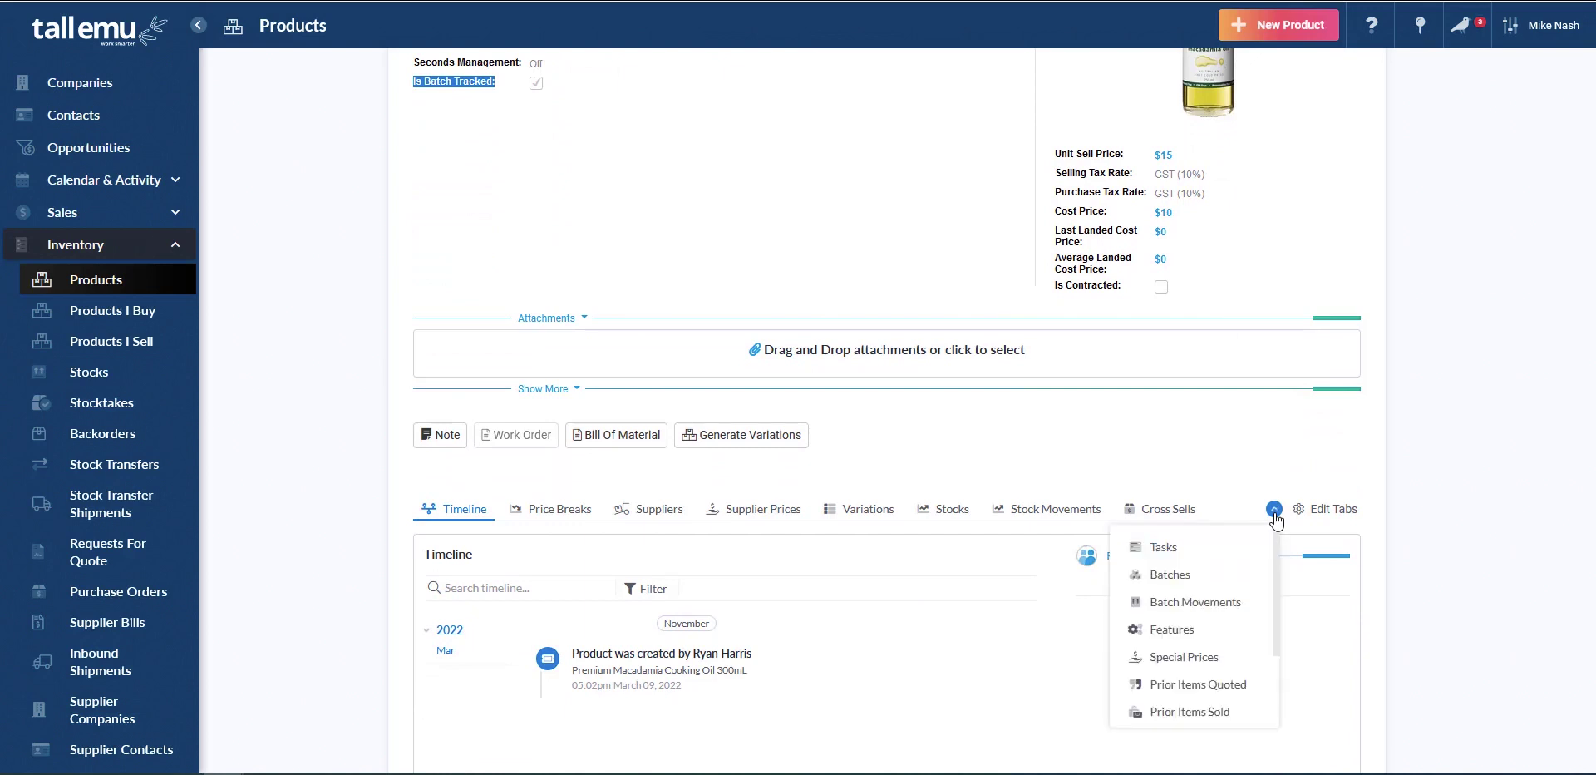
{"action": "left_click", "coordinate": [1172, 574]}
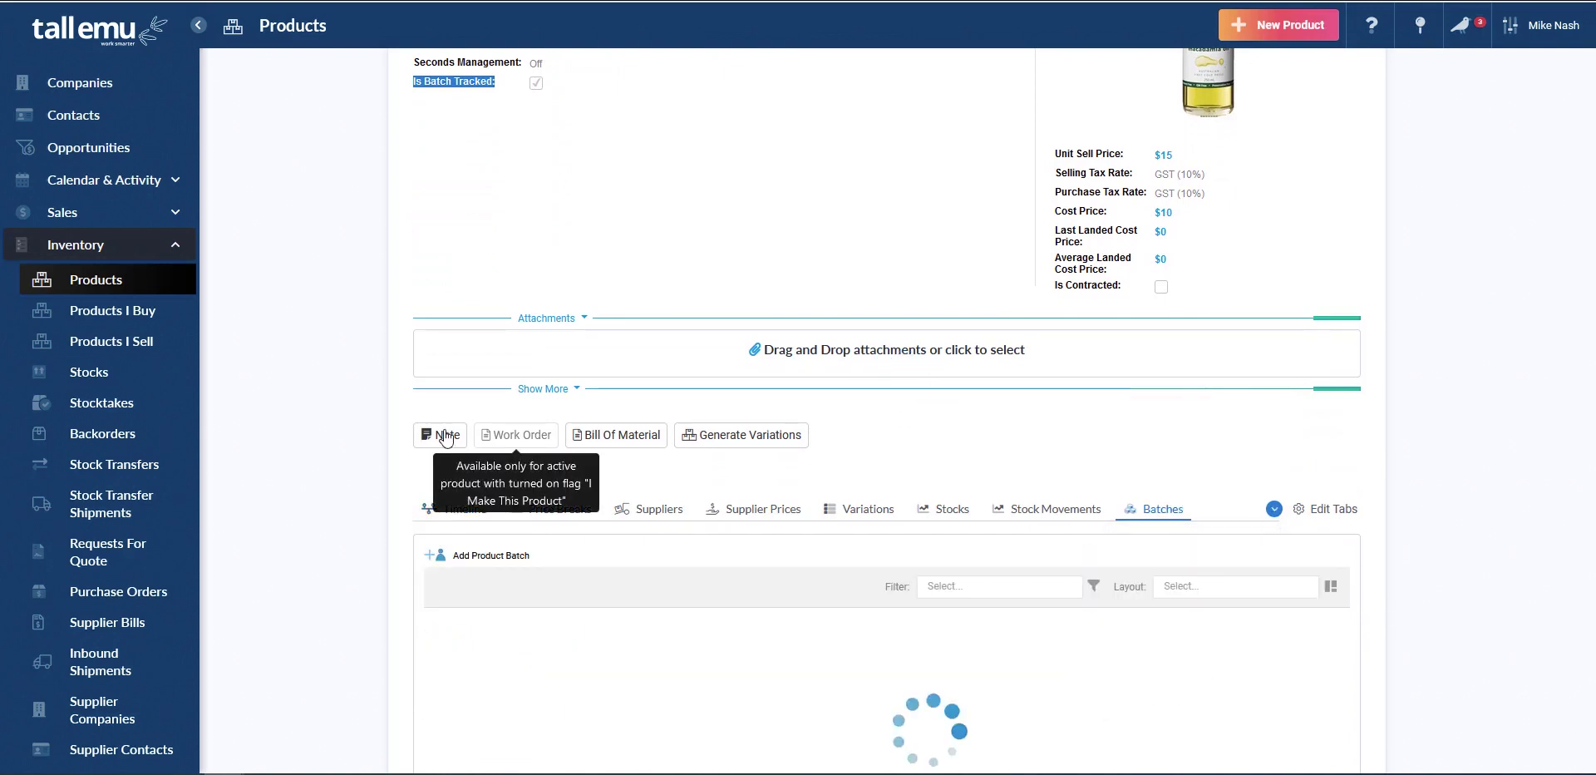
{"action": "scroll", "coordinate": [340, 441], "scroll_direction": "down", "scroll_amount": 2}
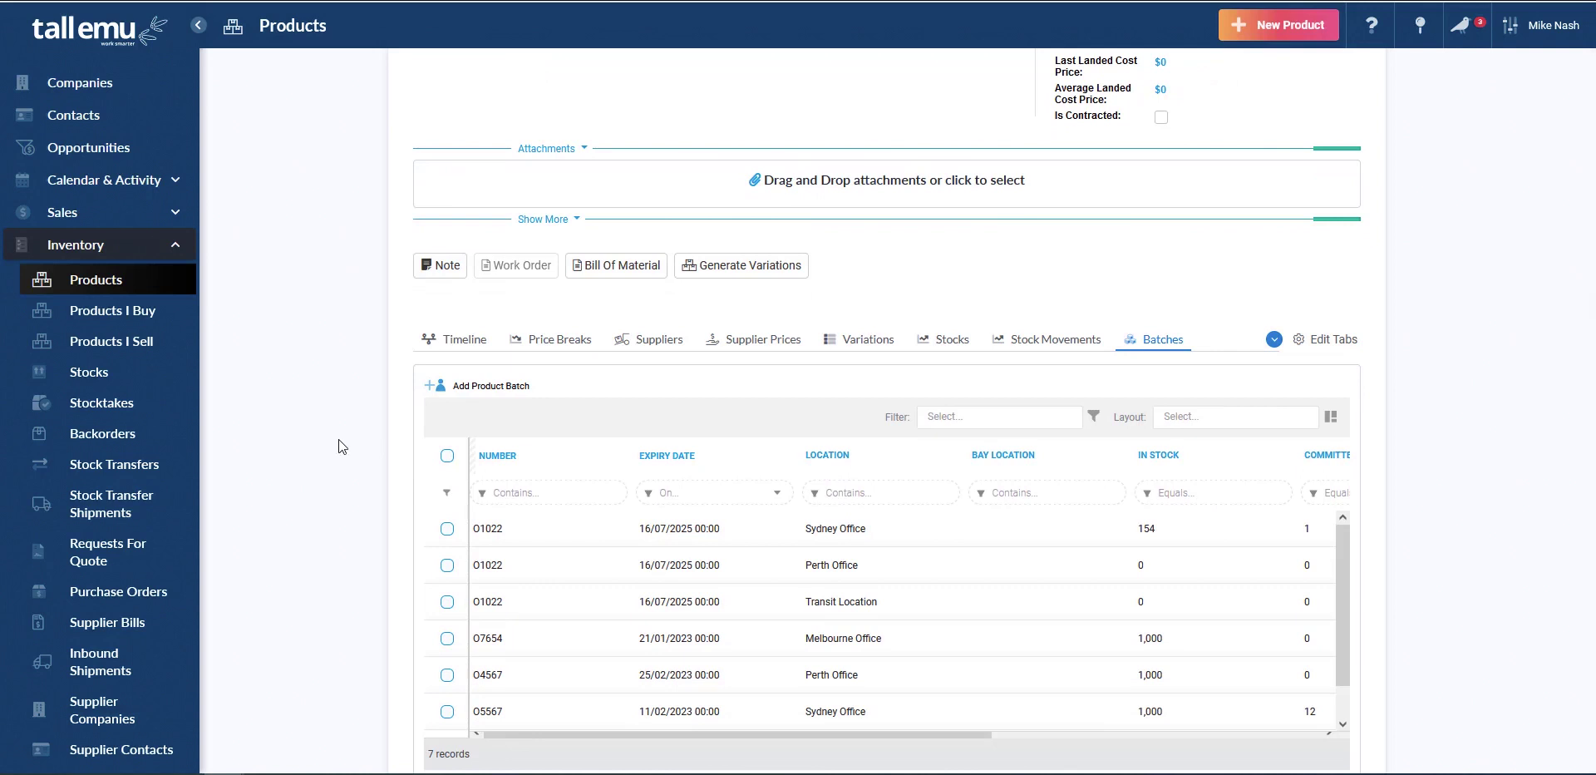
- Open batch O1022 at Sydney Office to examine its expiry date, bay location and quantity, and close it without saving
{"action": "left_click", "coordinate": [729, 540]}
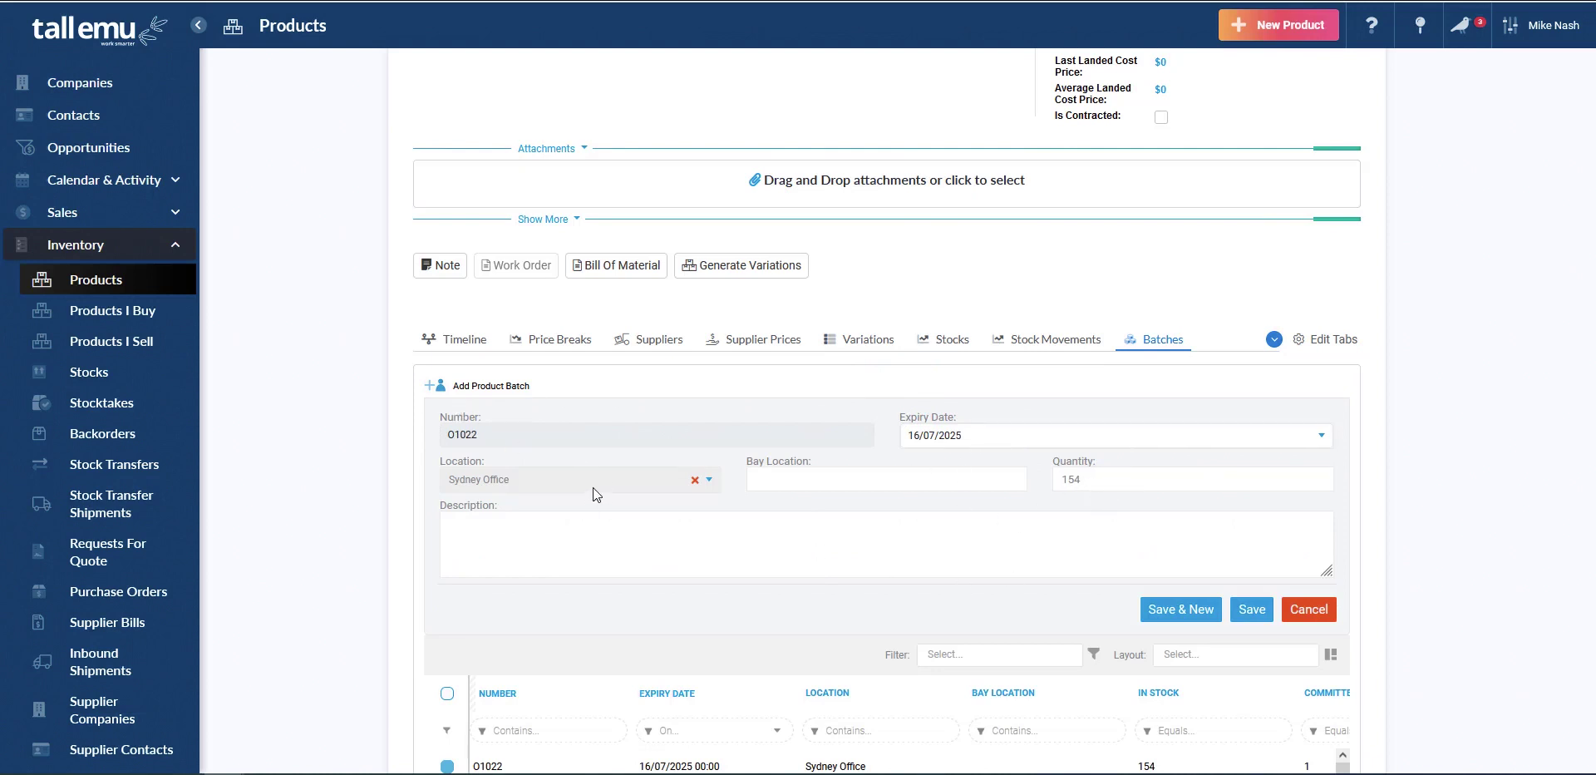
{"action": "left_click", "coordinate": [804, 482]}
{"action": "left_click", "coordinate": [1309, 610]}
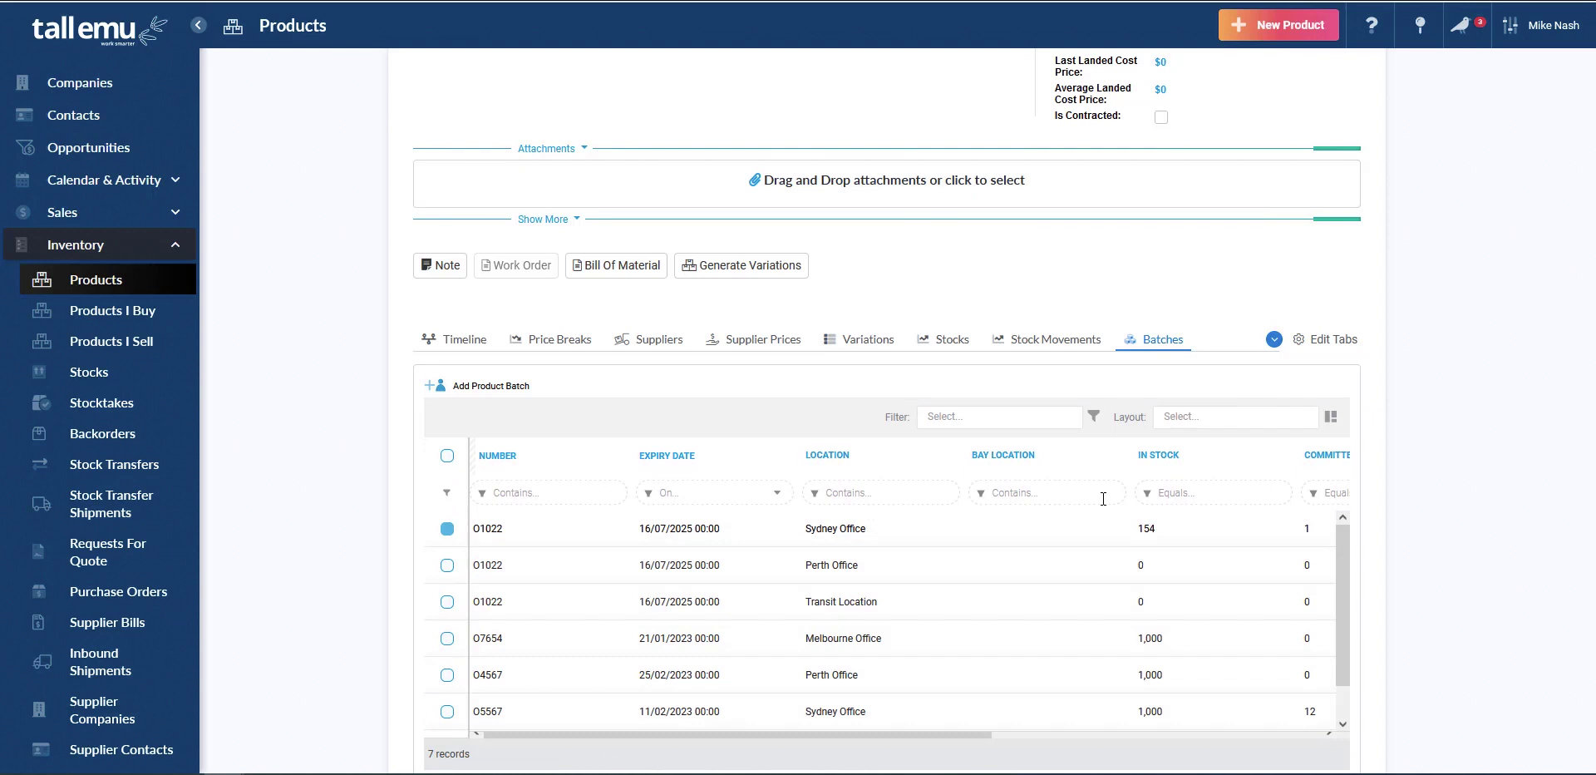
- Return to the product list, filter names by "bake", and open the Bakehouse Fudge Brownie record
{"action": "left_click", "coordinate": [121, 283]}
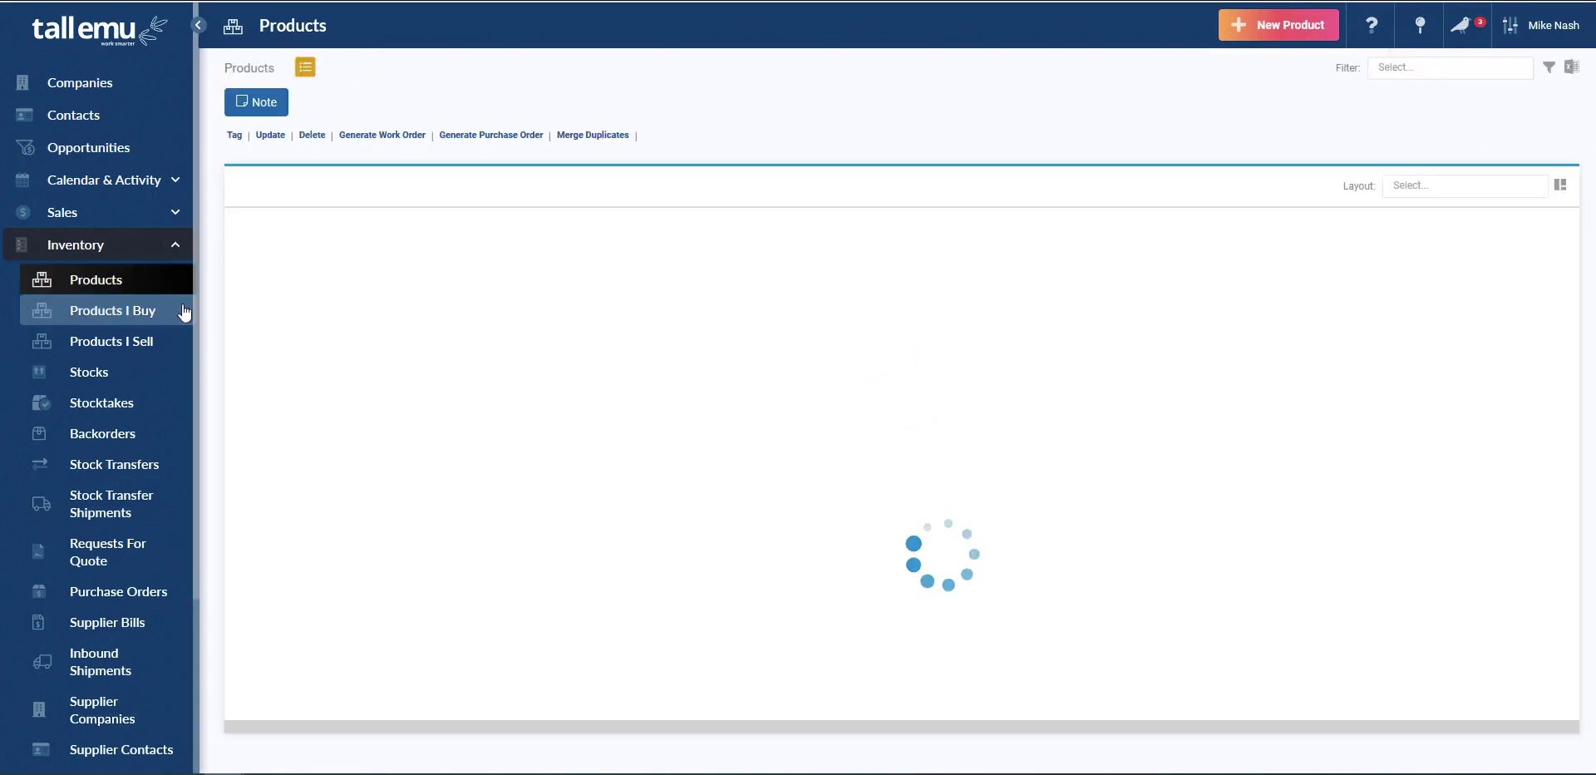
{"action": "double_click", "coordinate": [362, 265]}
{"action": "type", "text": "bake"}
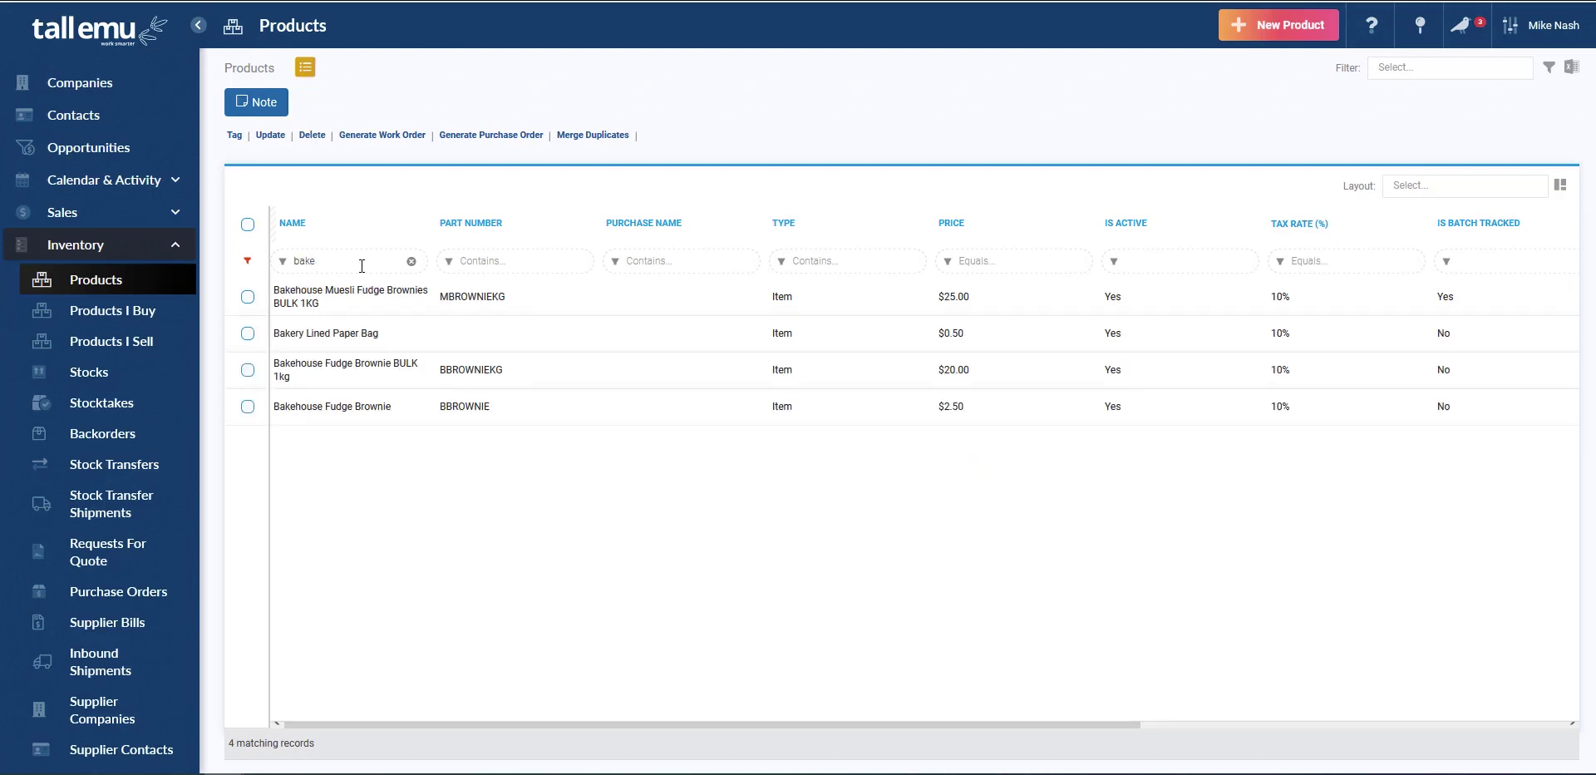
{"action": "left_click", "coordinate": [355, 409]}
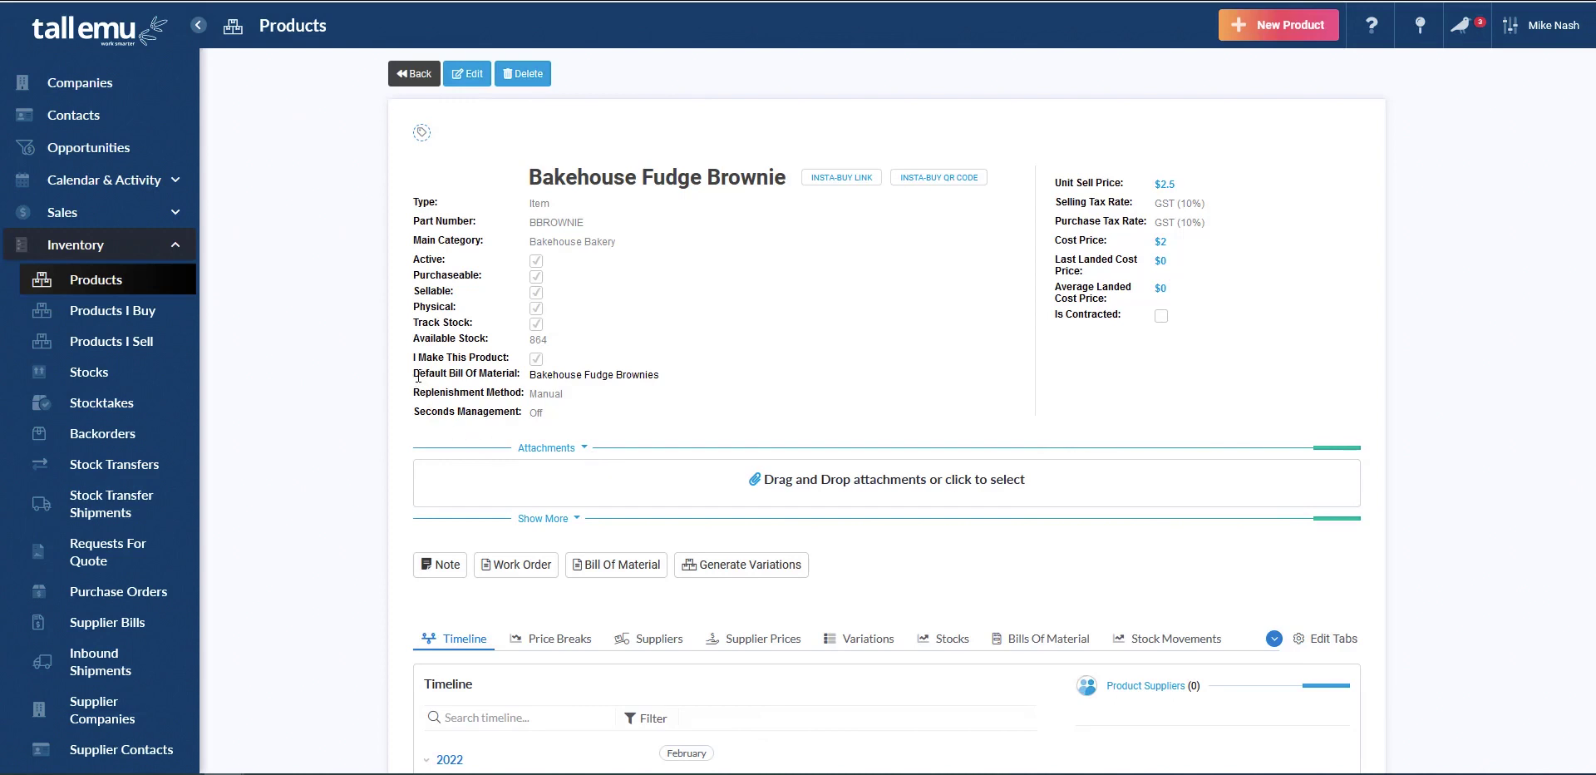
- Examine the brownie's Default Bill Of Material setting and additional record sections, and show its bills of material
{"action": "left_click_drag", "start_coordinate": [416, 376], "coordinate": [507, 382]}
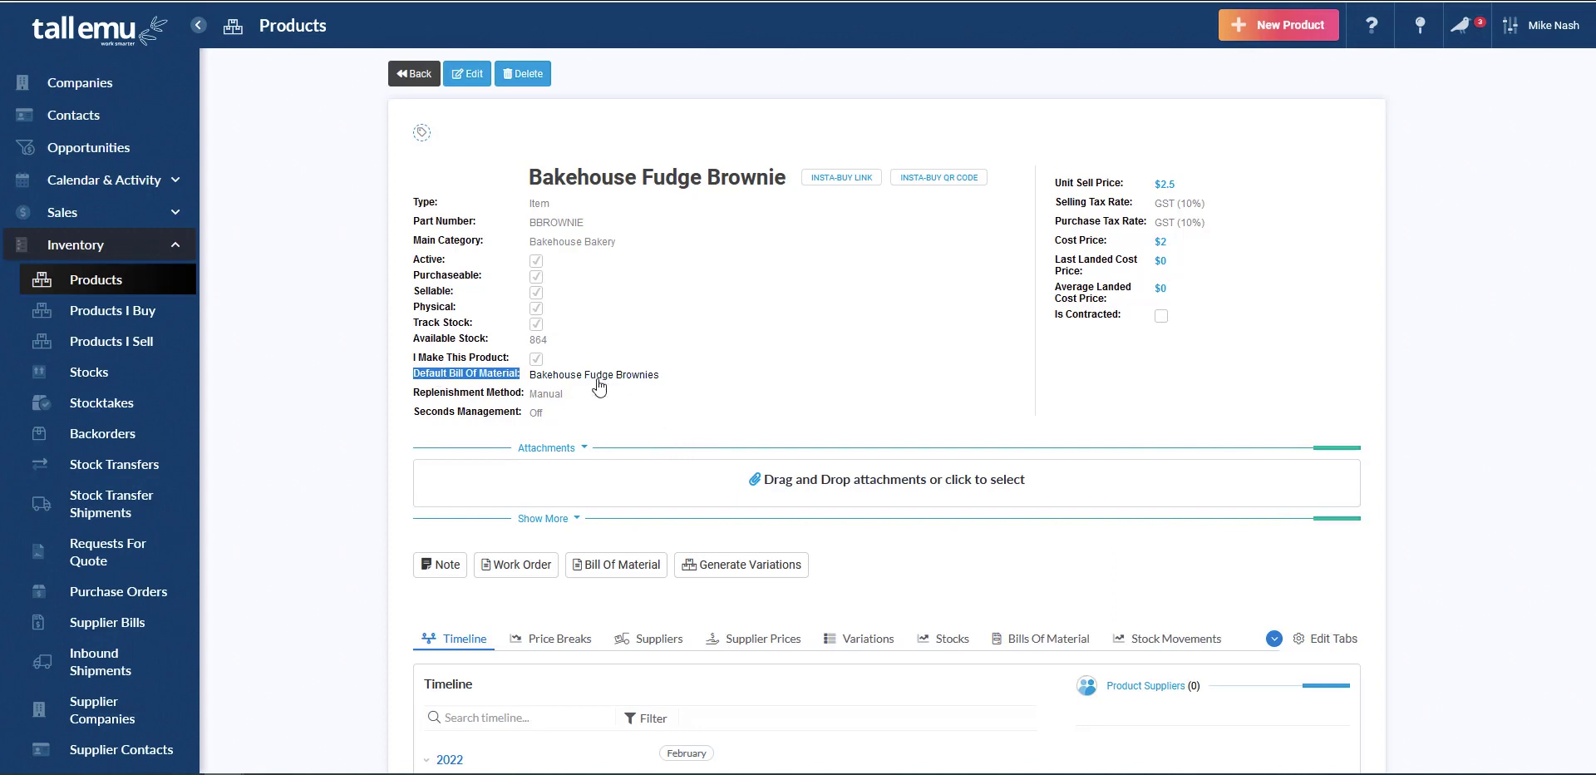
{"action": "left_click", "coordinate": [1273, 639]}
{"action": "scroll", "coordinate": [1257, 612], "scroll_direction": "down", "scroll_amount": 2}
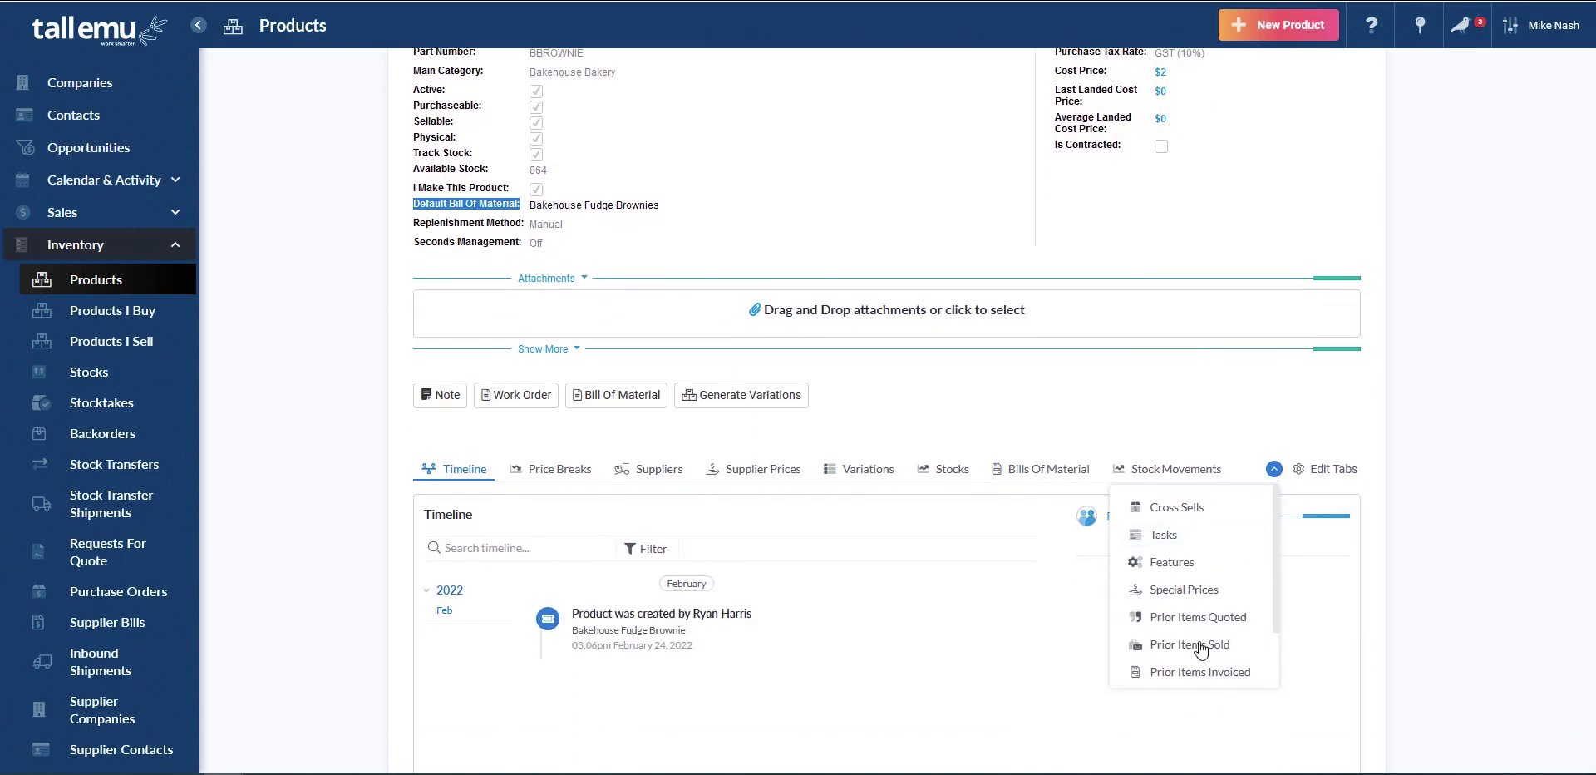
{"action": "left_click", "coordinate": [1274, 470]}
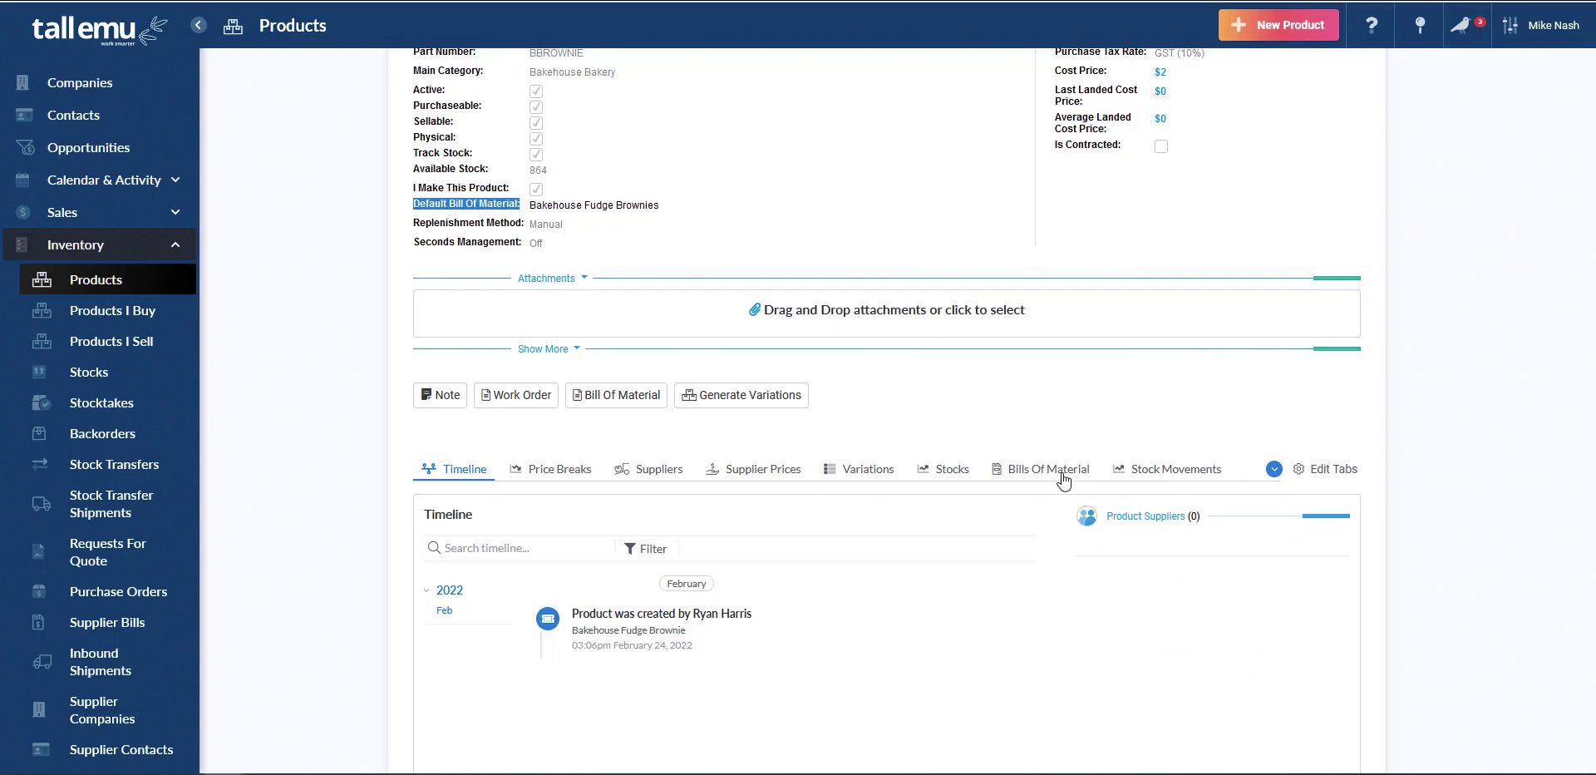
{"action": "left_click", "coordinate": [1061, 471]}
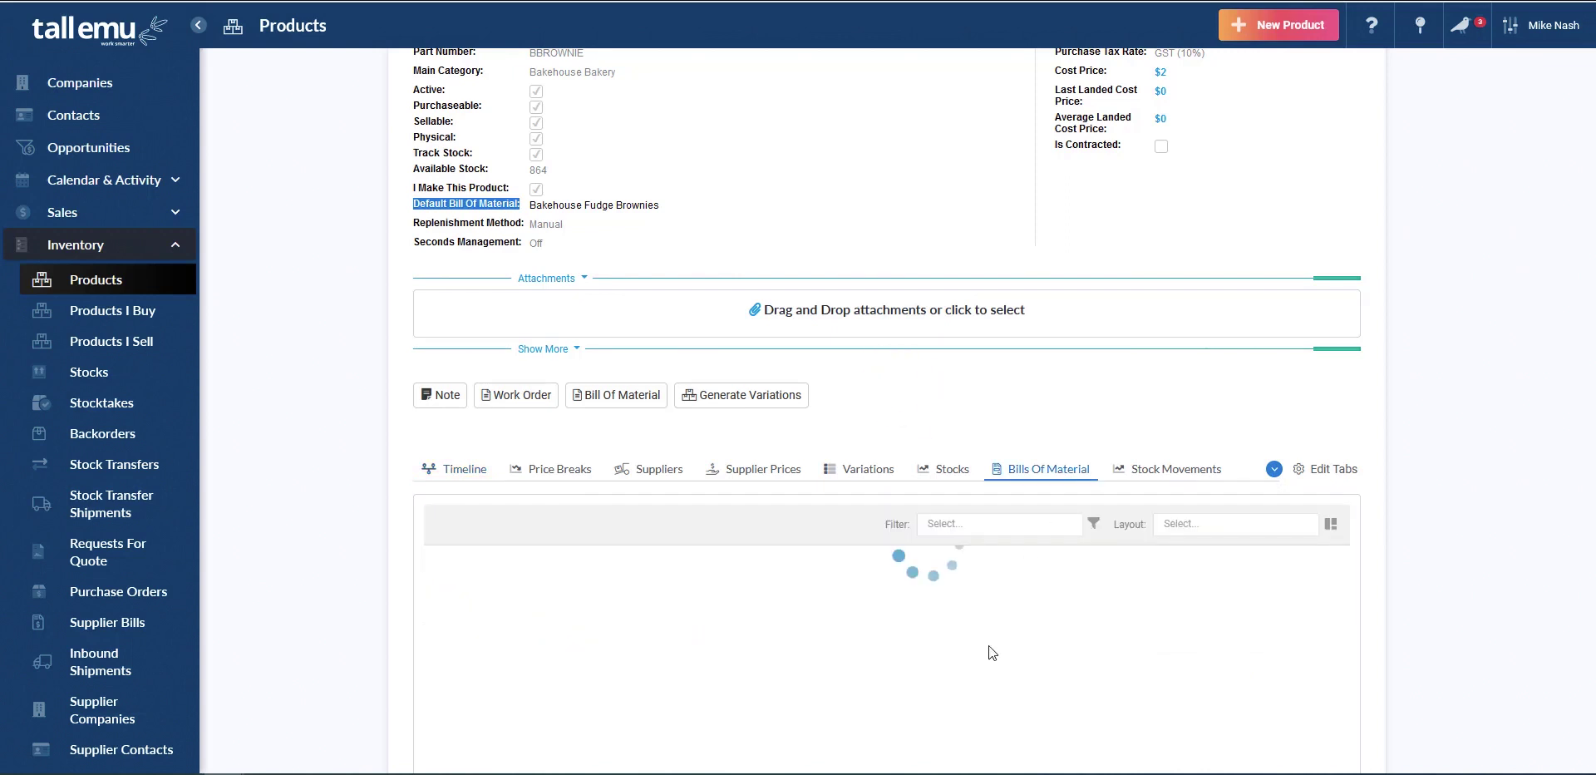
- Open the Bakehouse Fudge Brownies bill of material and examine its input and output products
{"action": "left_click", "coordinate": [619, 216]}
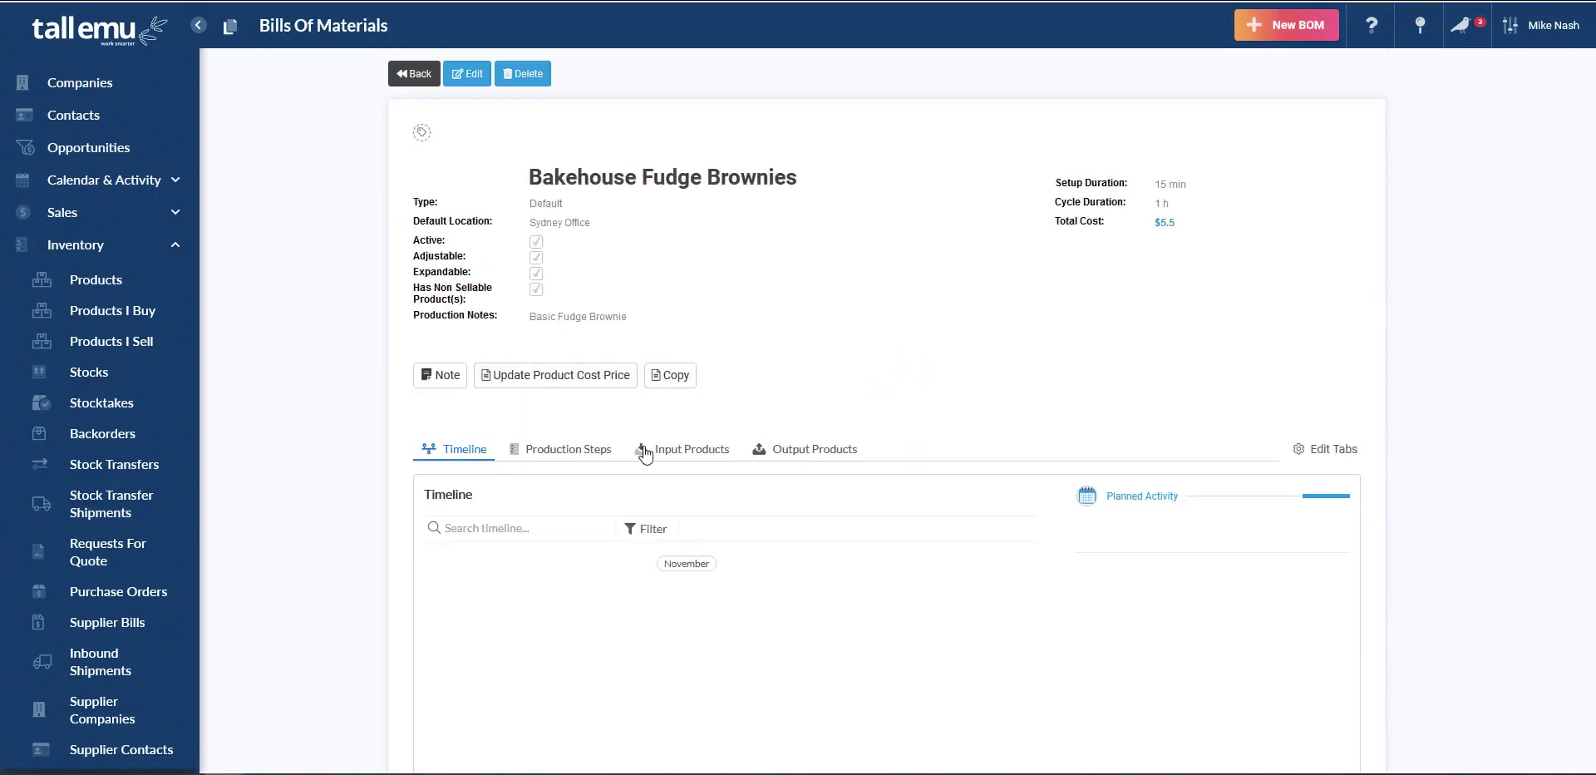
{"action": "left_click", "coordinate": [670, 450]}
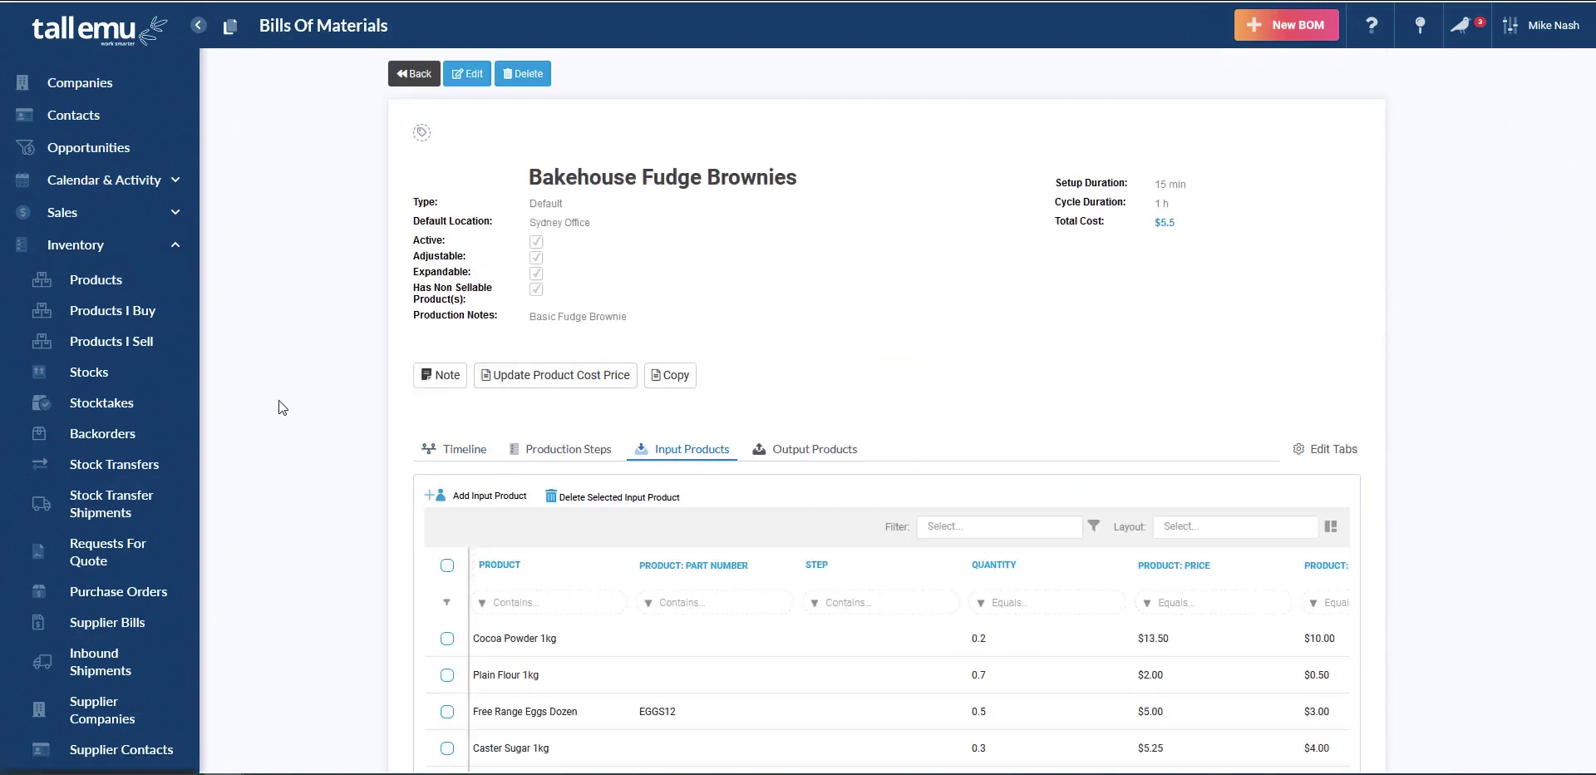
{"action": "scroll", "coordinate": [277, 400], "scroll_direction": "down", "scroll_amount": 2}
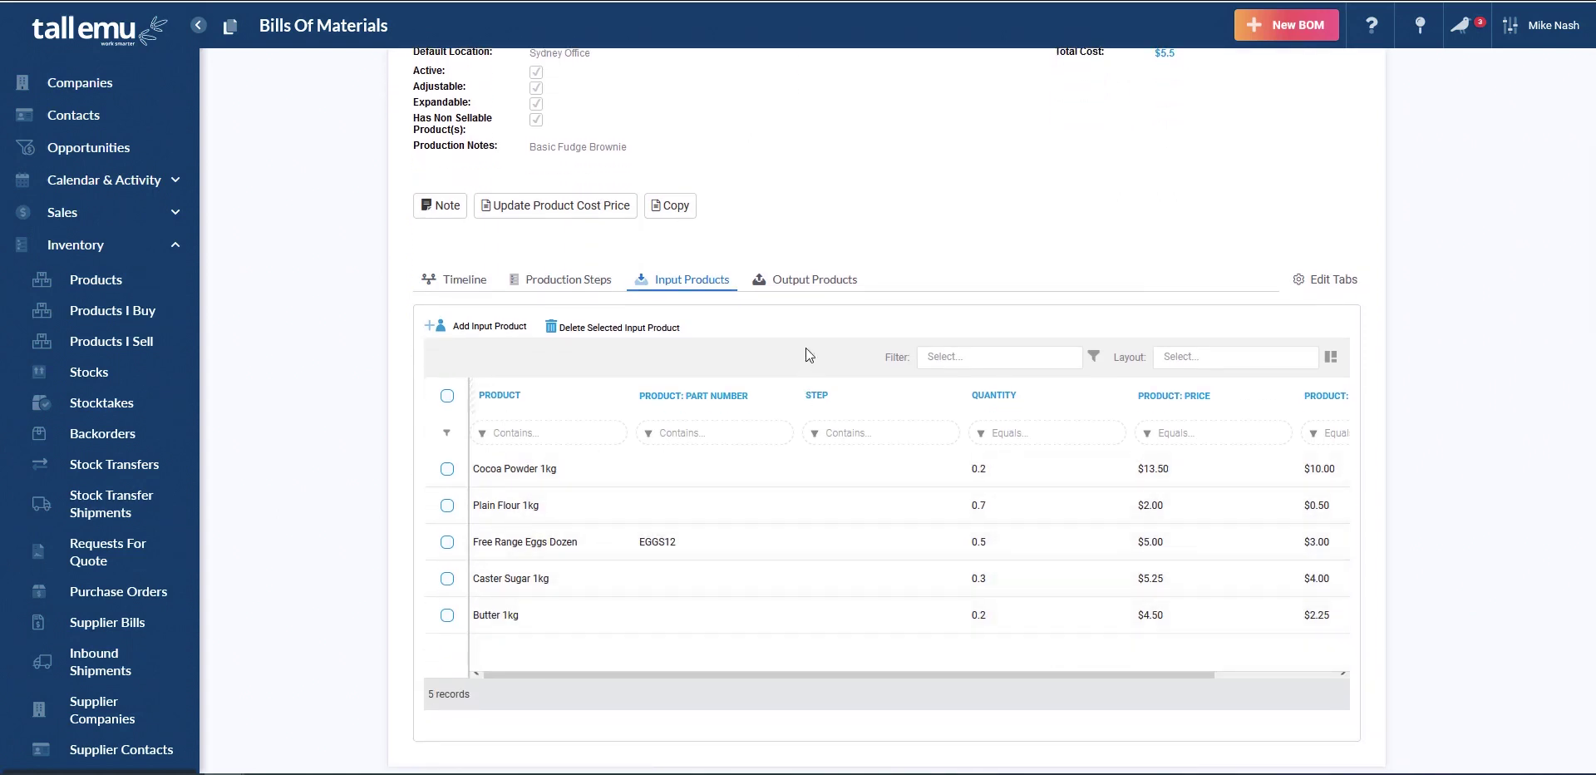
{"action": "left_click", "coordinate": [819, 286]}
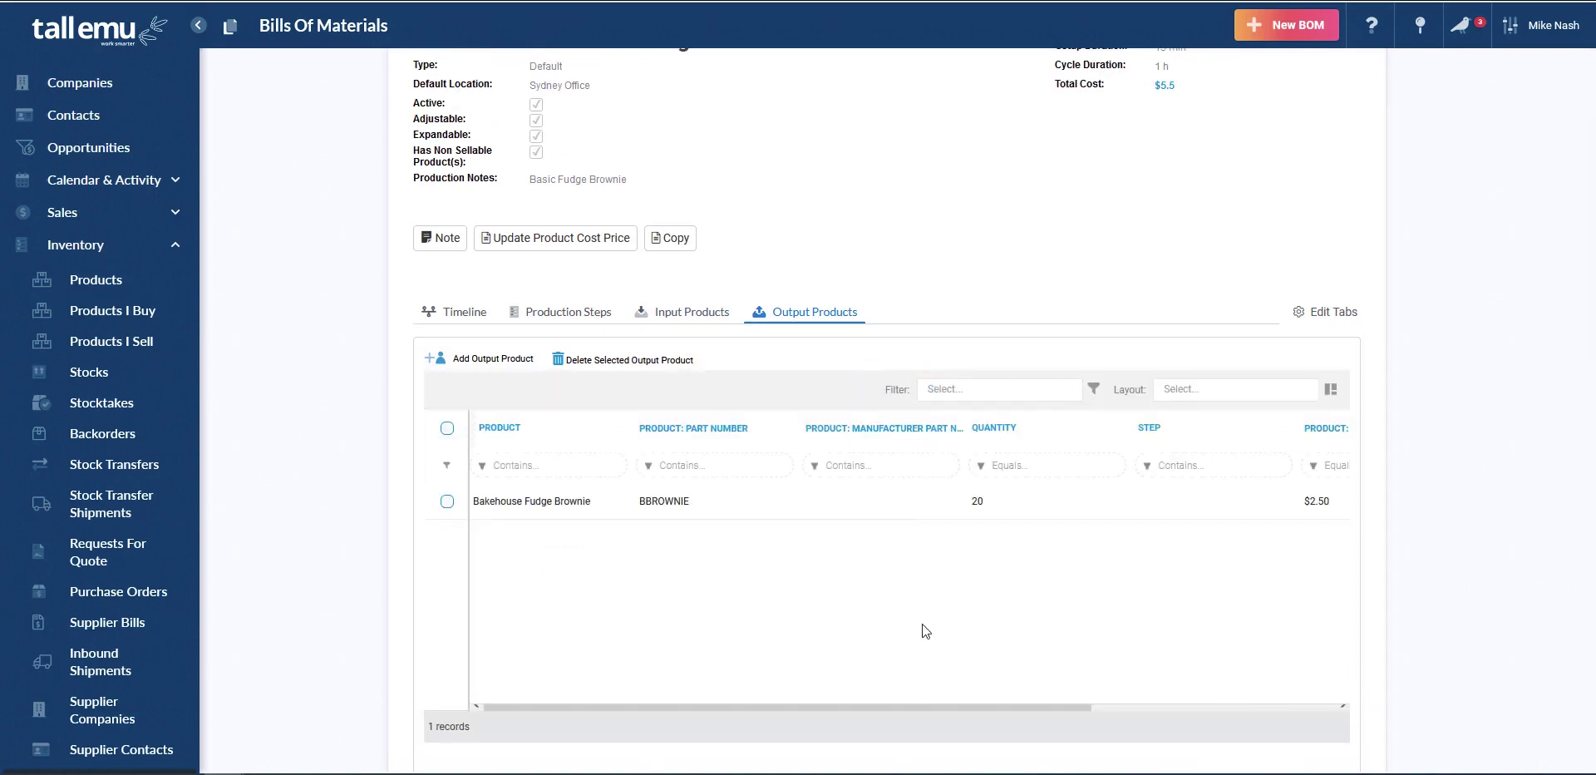
{"action": "left_click", "coordinate": [694, 311]}
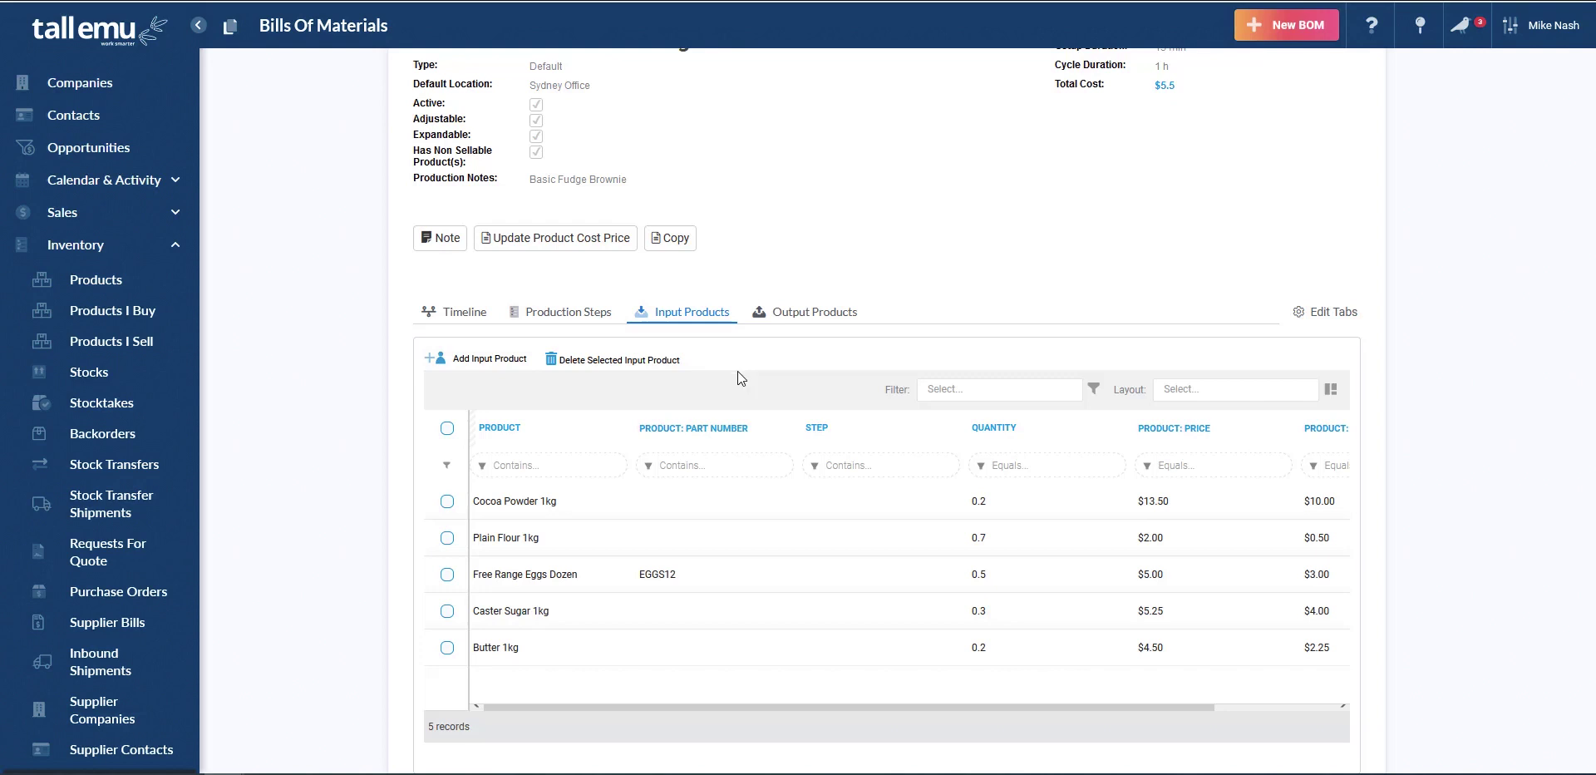
- Return to the product list, filter names by "stan", and open the KitchPlus Stand Mixer - Pro Mix Large record
{"action": "left_click", "coordinate": [96, 281]}
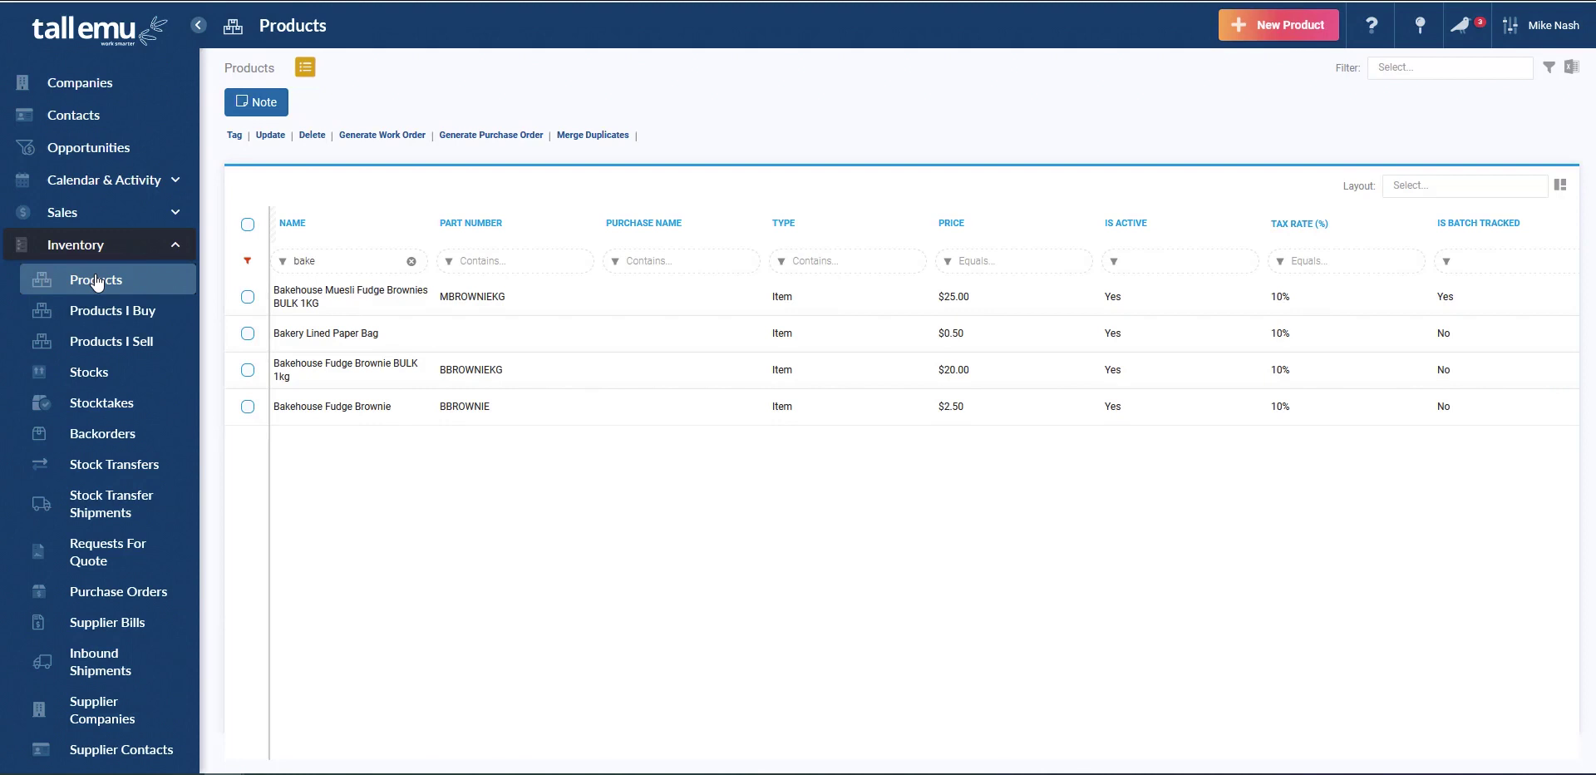
{"action": "double_click", "coordinate": [333, 264]}
{"action": "type", "text": "stan"}
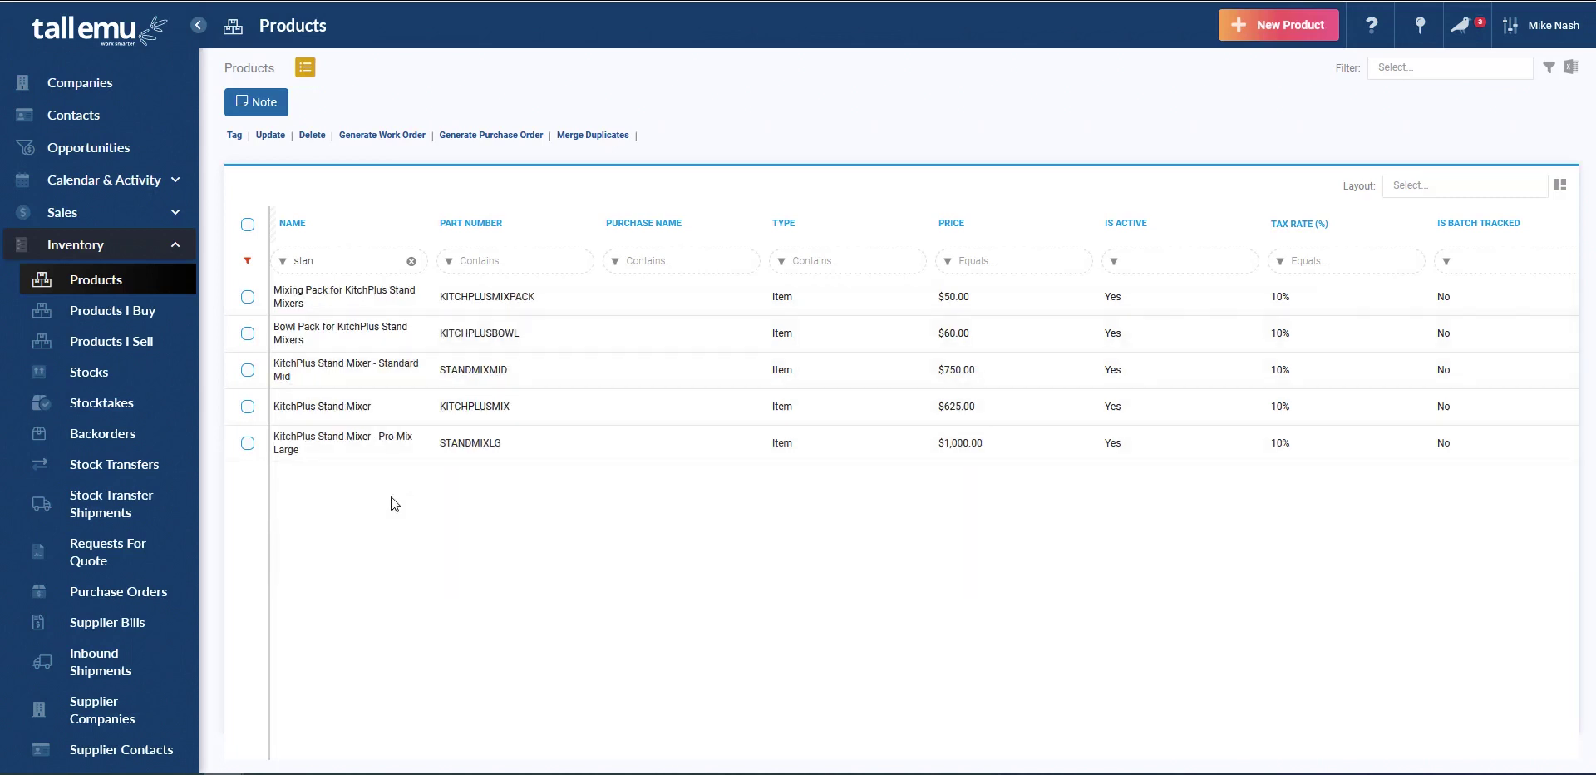
{"action": "left_click", "coordinate": [361, 446]}
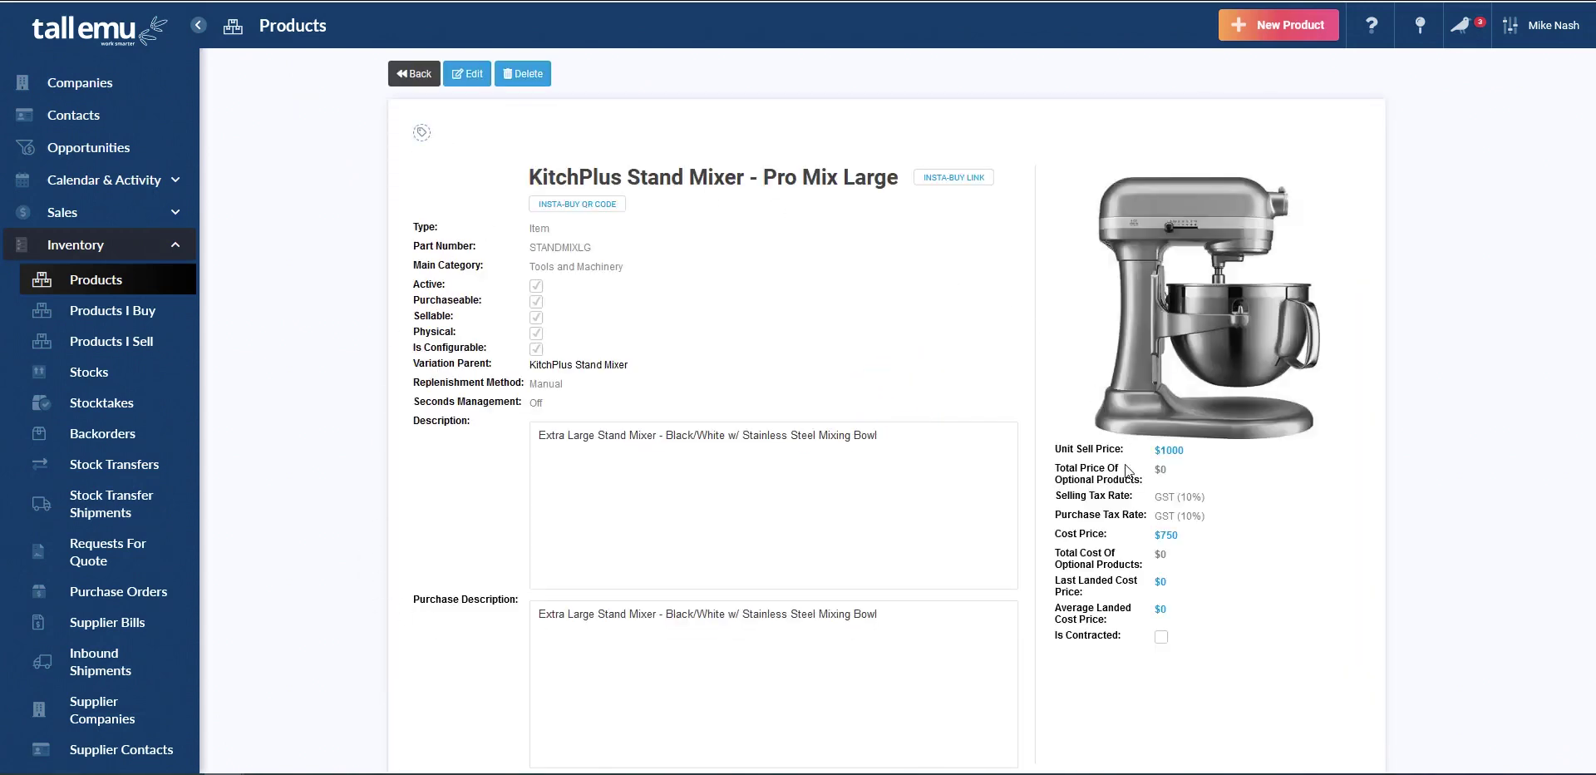
- Examine the stand mixer's Is Configurable setting and show its optional product groups
{"action": "left_click_drag", "start_coordinate": [418, 348], "coordinate": [420, 364]}
{"action": "left_click", "coordinate": [420, 355]}
{"action": "scroll", "coordinate": [941, 363], "scroll_direction": "down", "scroll_amount": 5}
{"action": "scroll", "coordinate": [939, 363], "scroll_direction": "down", "scroll_amount": 3}
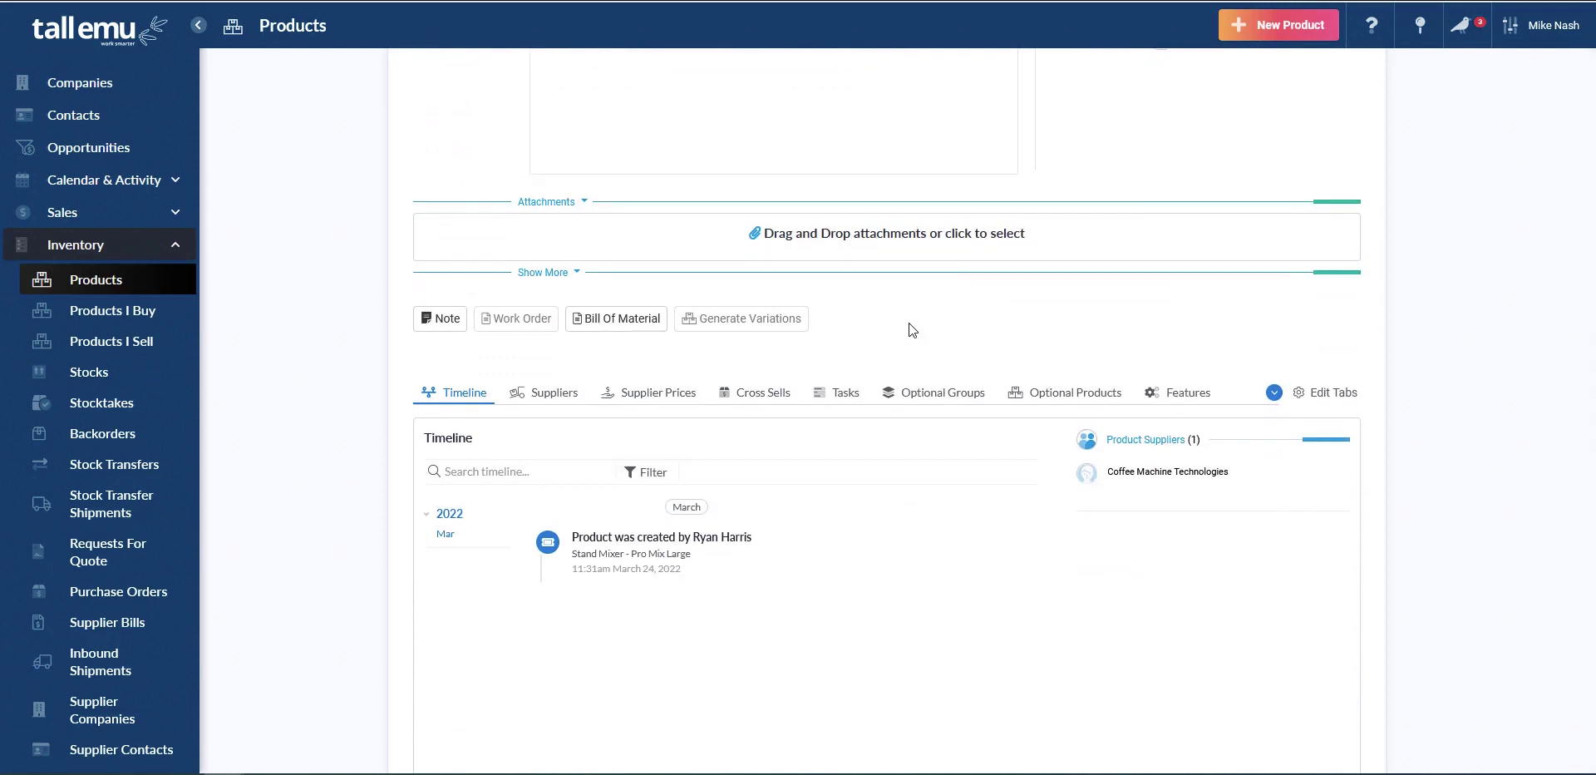
{"action": "left_click", "coordinate": [924, 397]}
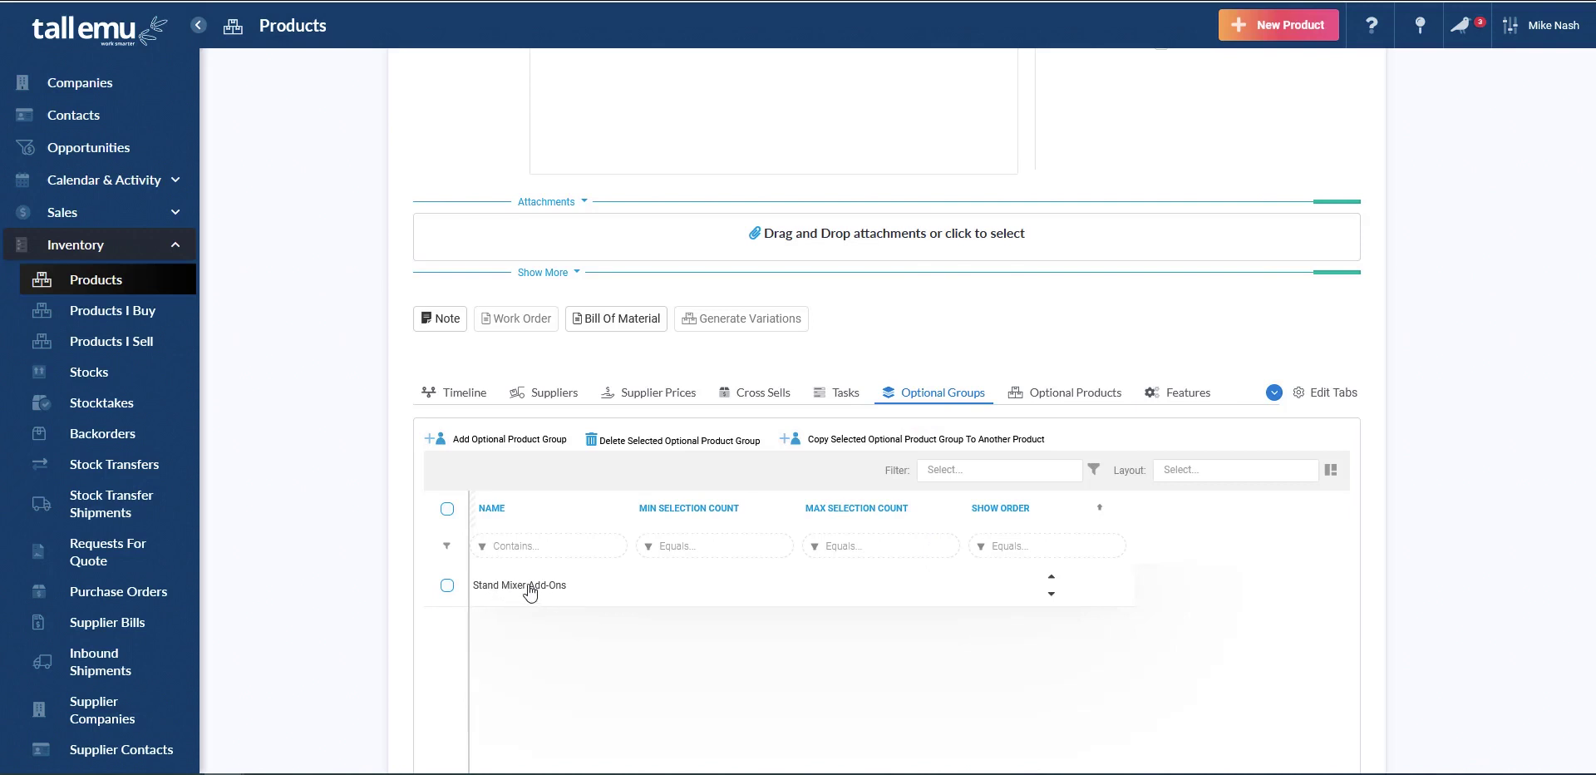
- Try a minimum and maximum selection of 1 on the Stand Mixer Add-Ons optional group, and discard the changes
{"action": "double_click", "coordinate": [565, 600]}
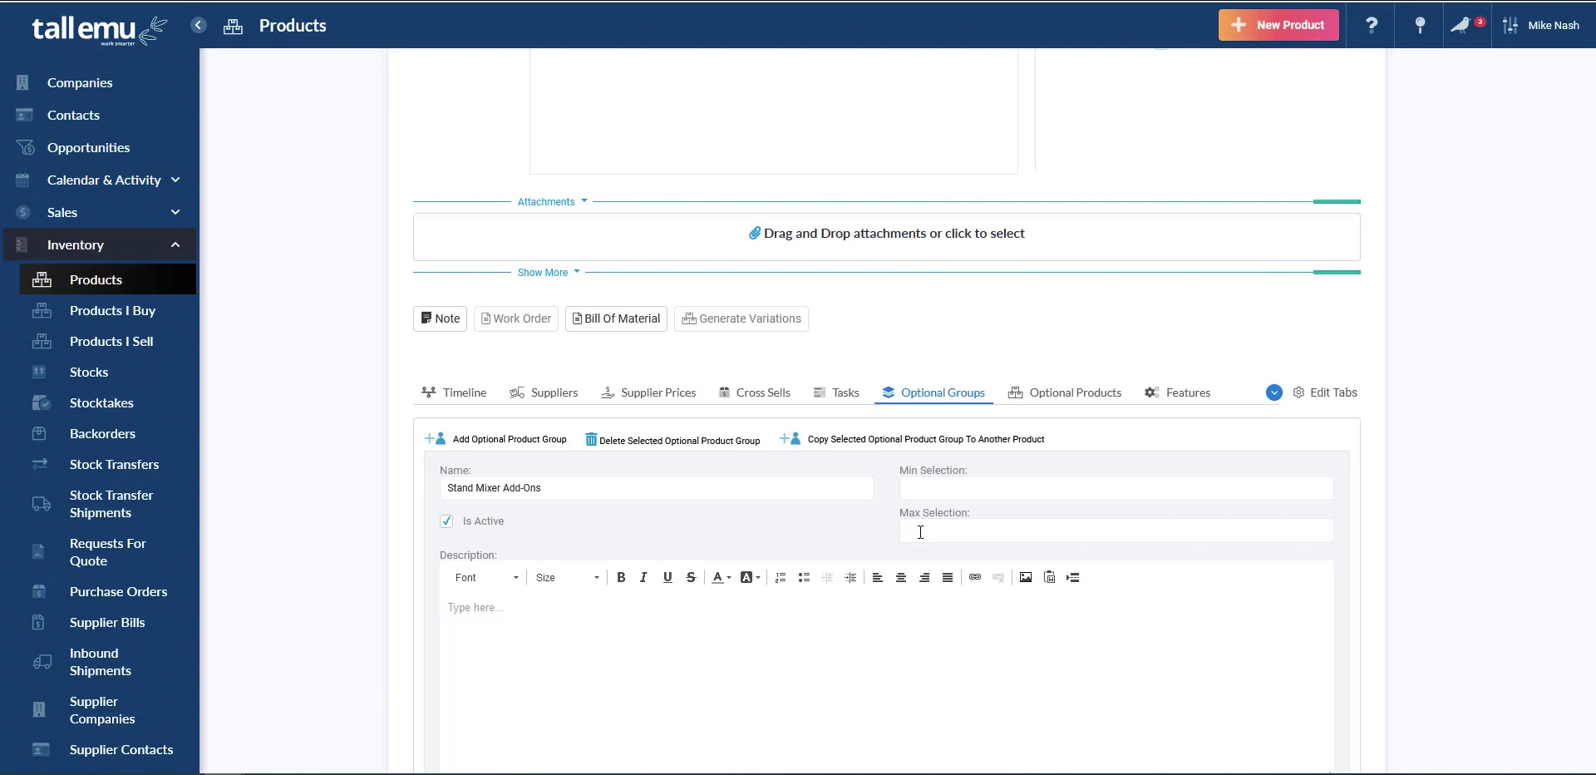
{"action": "left_click", "coordinate": [916, 487]}
{"action": "type", "text": "11"}
{"action": "scroll", "coordinate": [1378, 590], "scroll_direction": "down", "scroll_amount": 2}
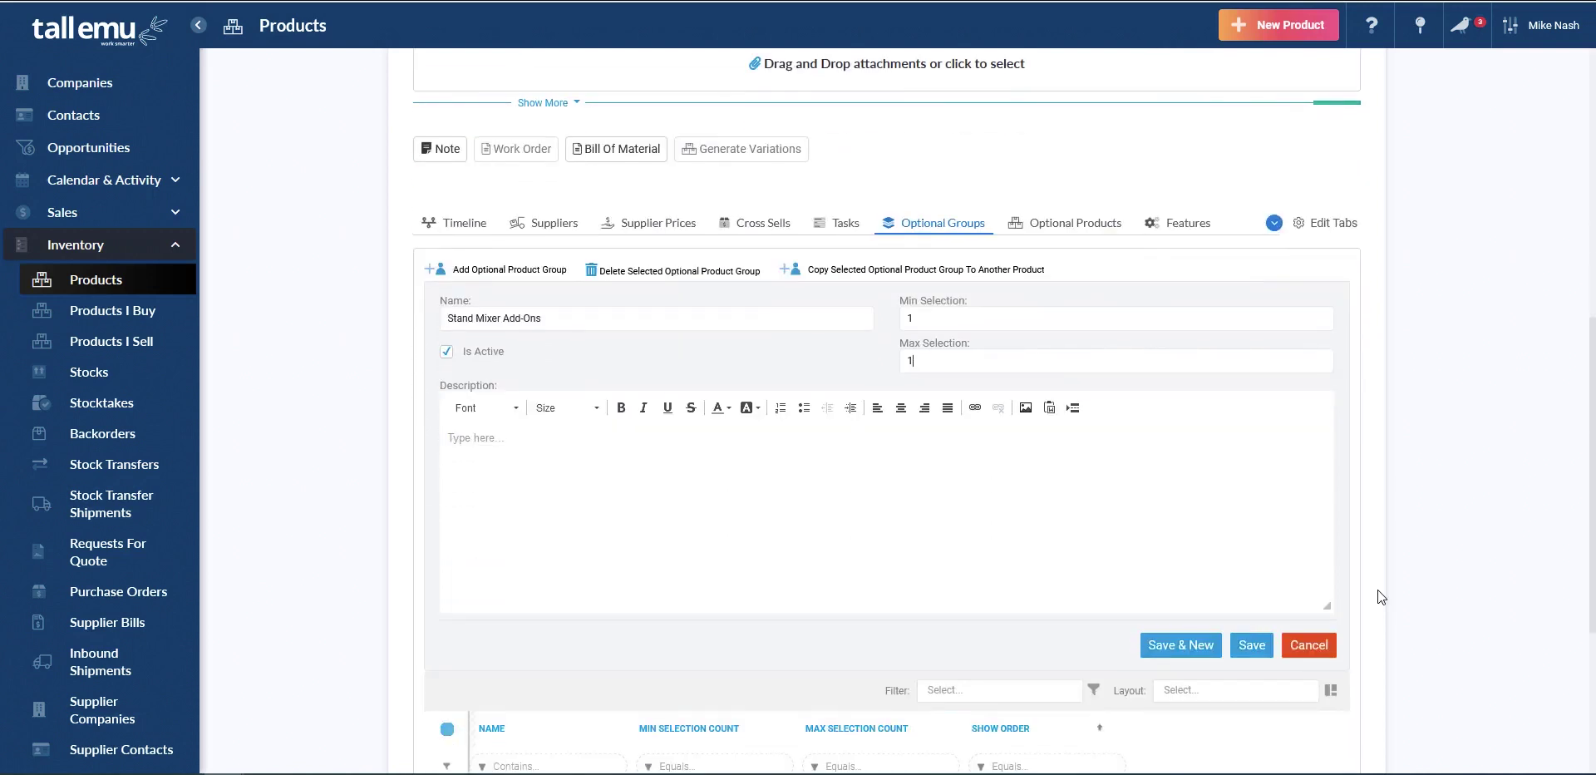
{"action": "left_click", "coordinate": [1330, 645]}
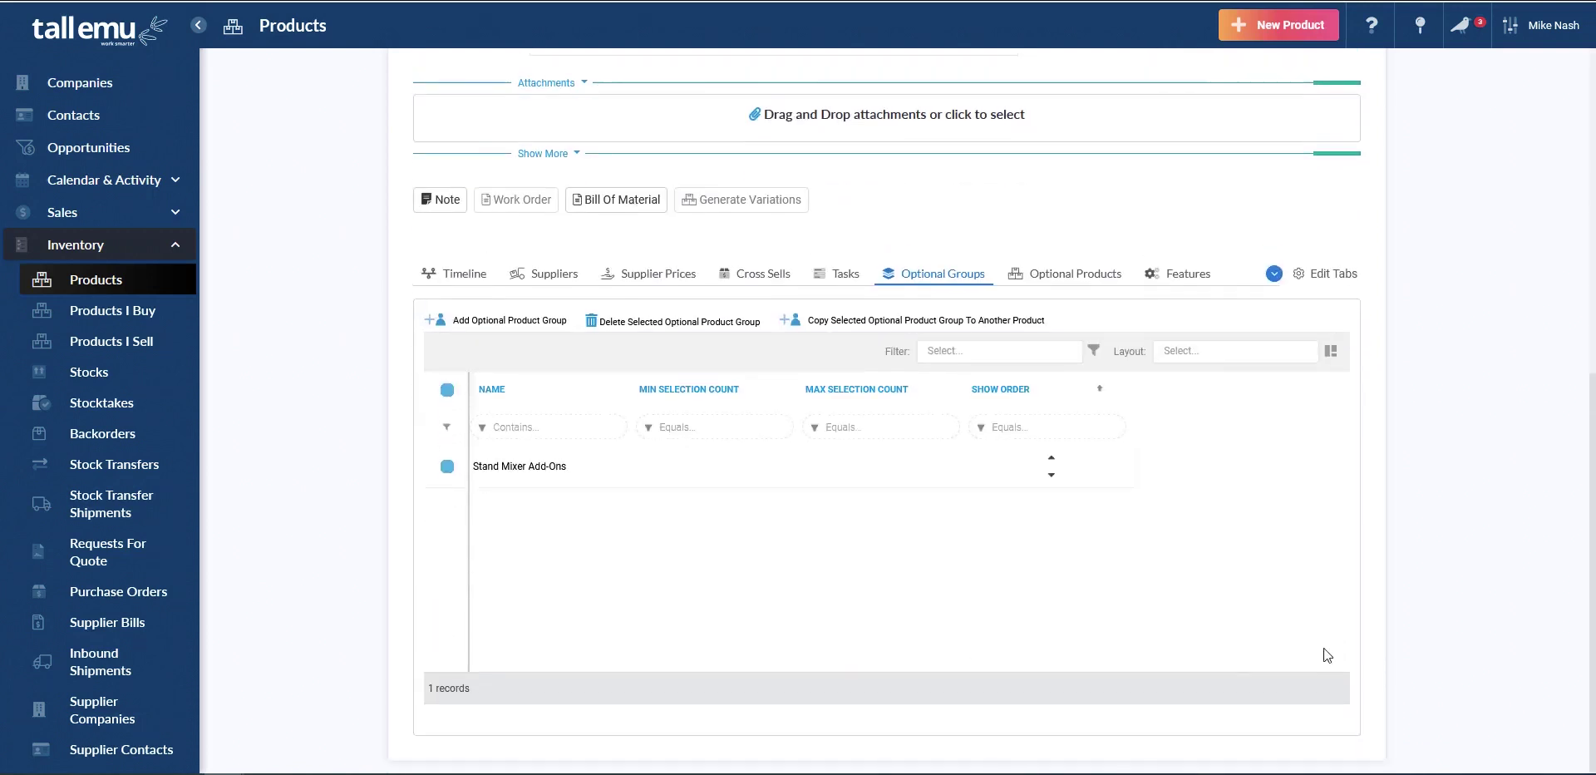
- Show the stand mixer's optional products
{"action": "left_click", "coordinate": [1074, 280]}
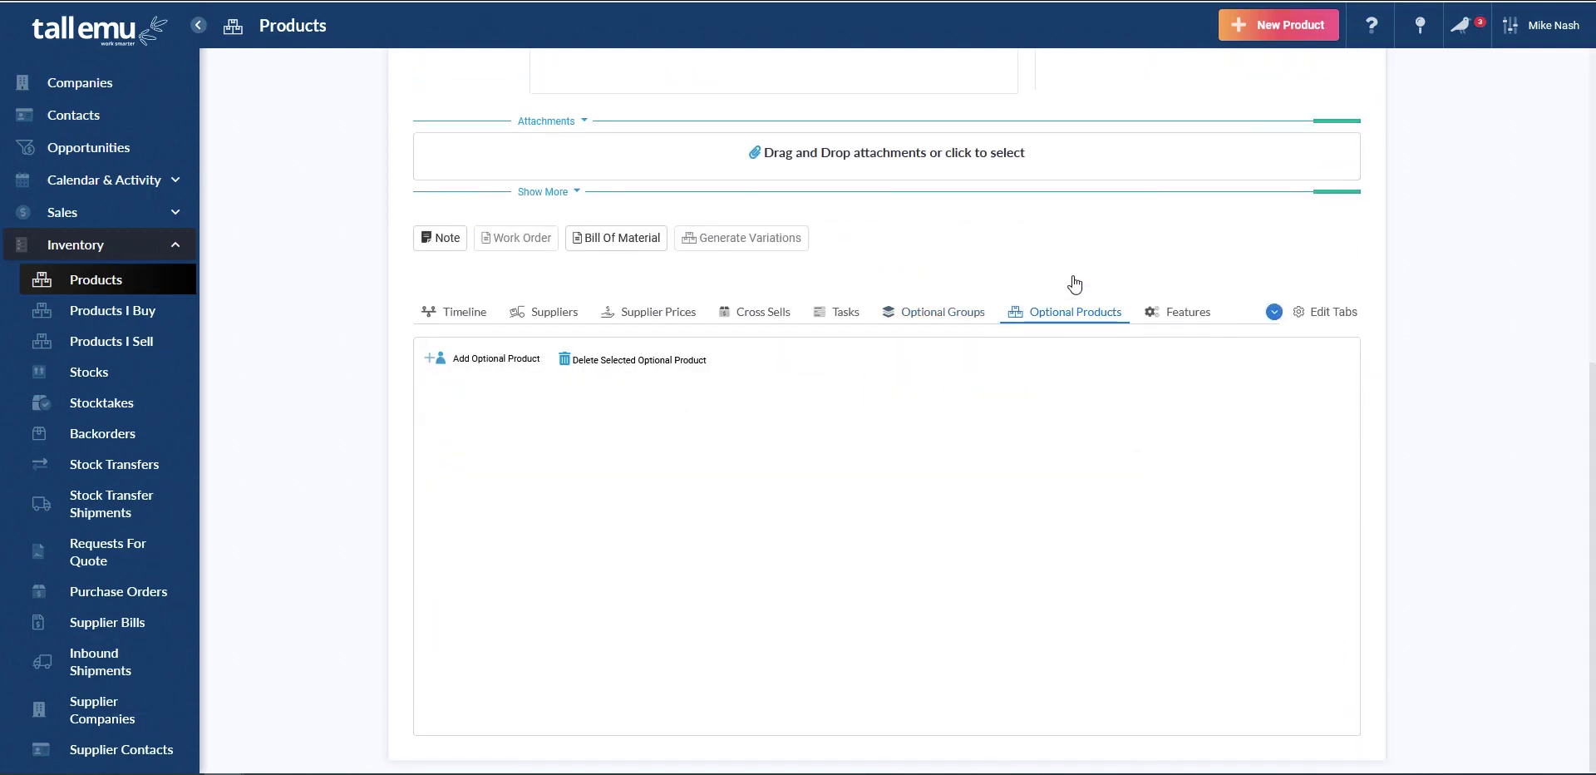